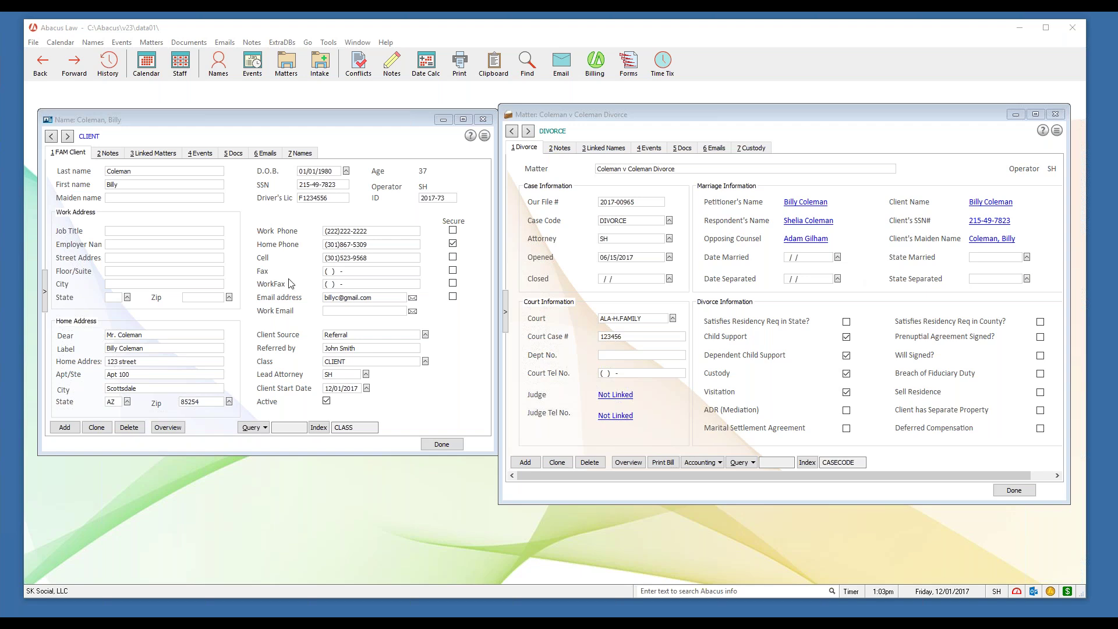
# Close the divorce matter record and the client's name record.
pyautogui.click(145, 184)
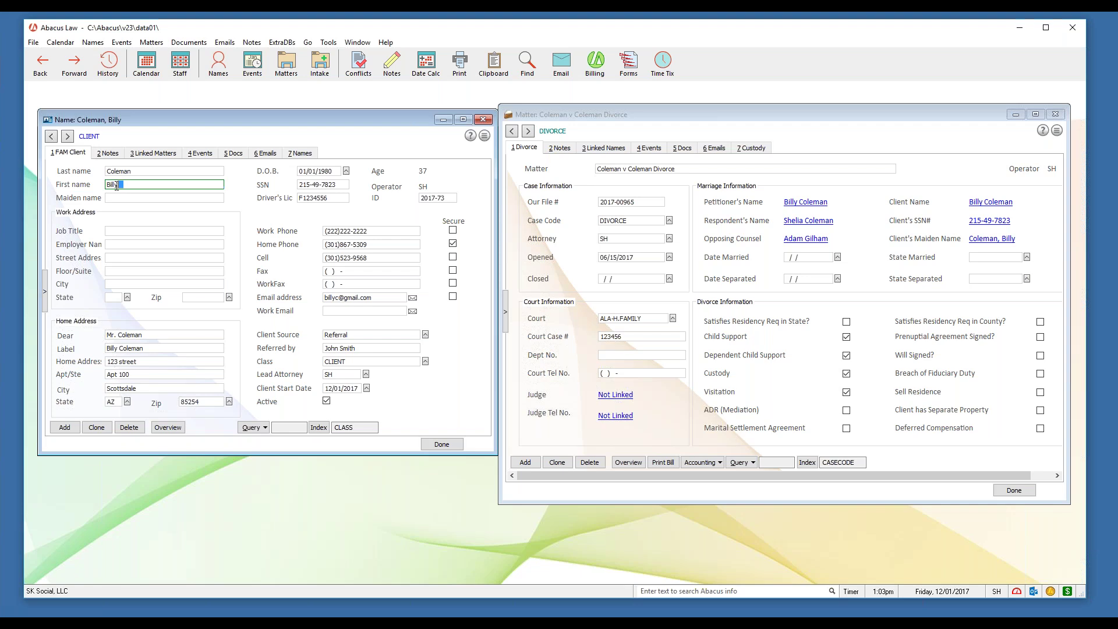
pyautogui.click(149, 171)
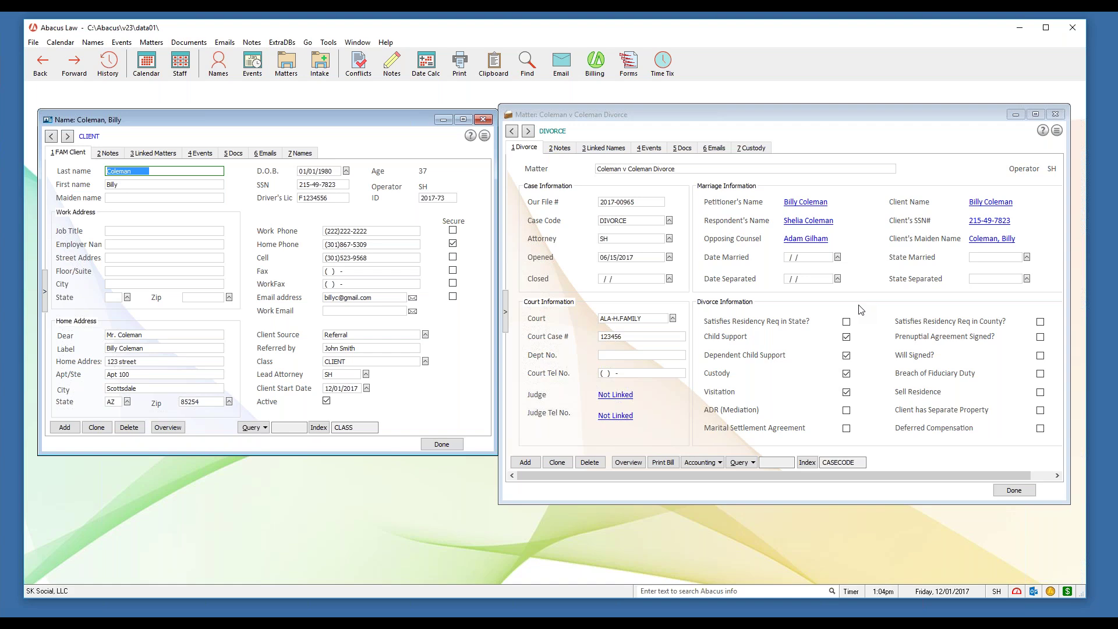
pyautogui.click(1059, 116)
pyautogui.press('Escape')
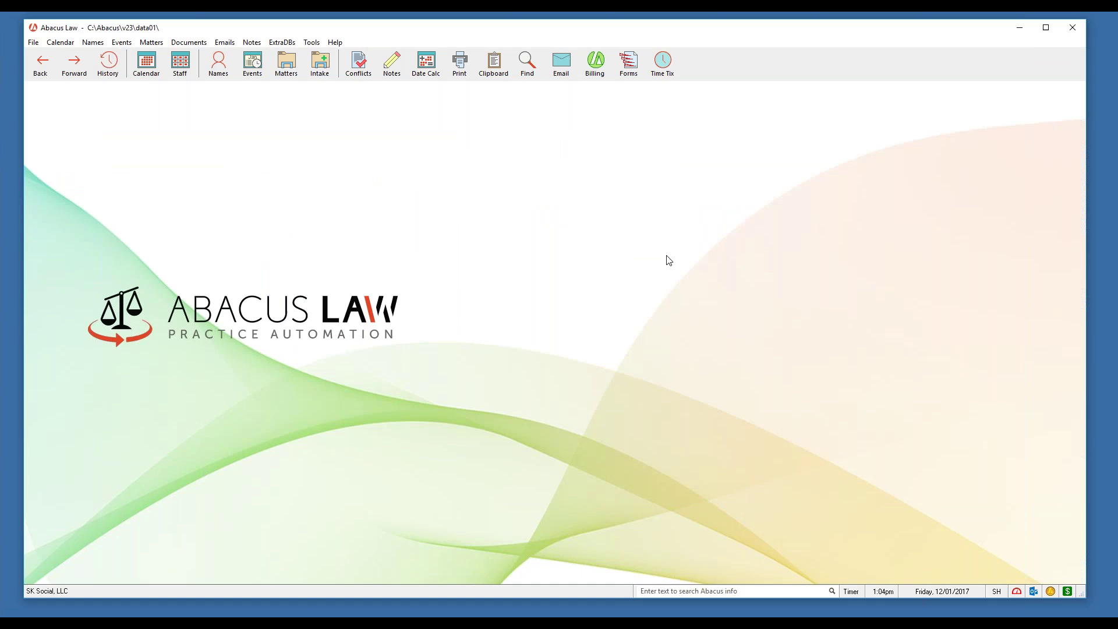
# Open the Names database structure through File > Setup > Database structures.
pyautogui.click(34, 43)
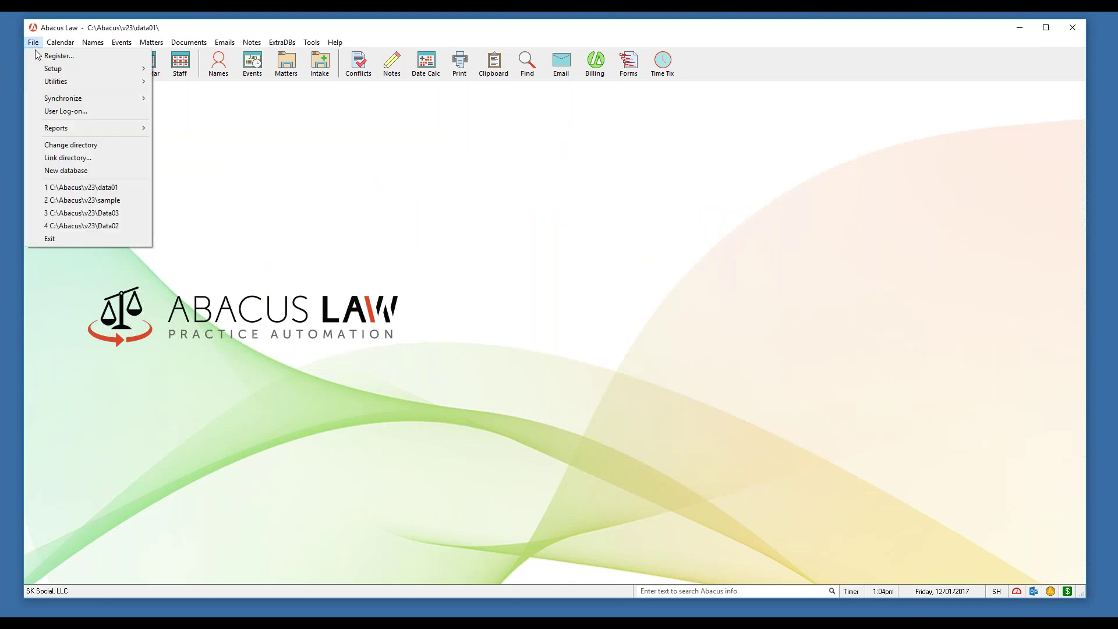
pyautogui.moveTo(65, 71)
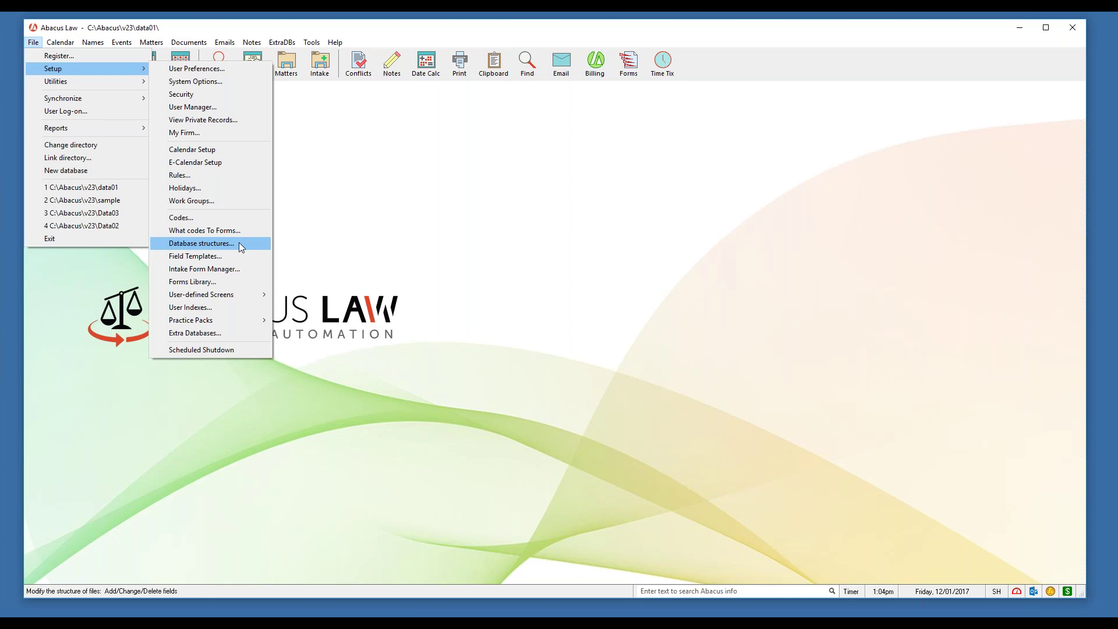
pyautogui.click(250, 249)
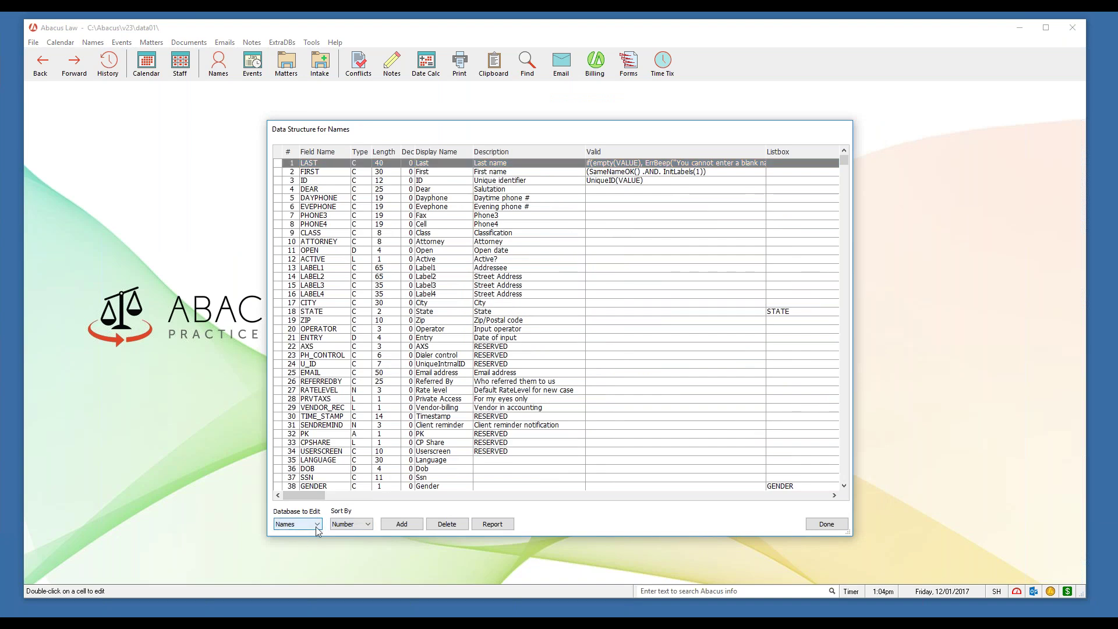
pyautogui.click(313, 529)
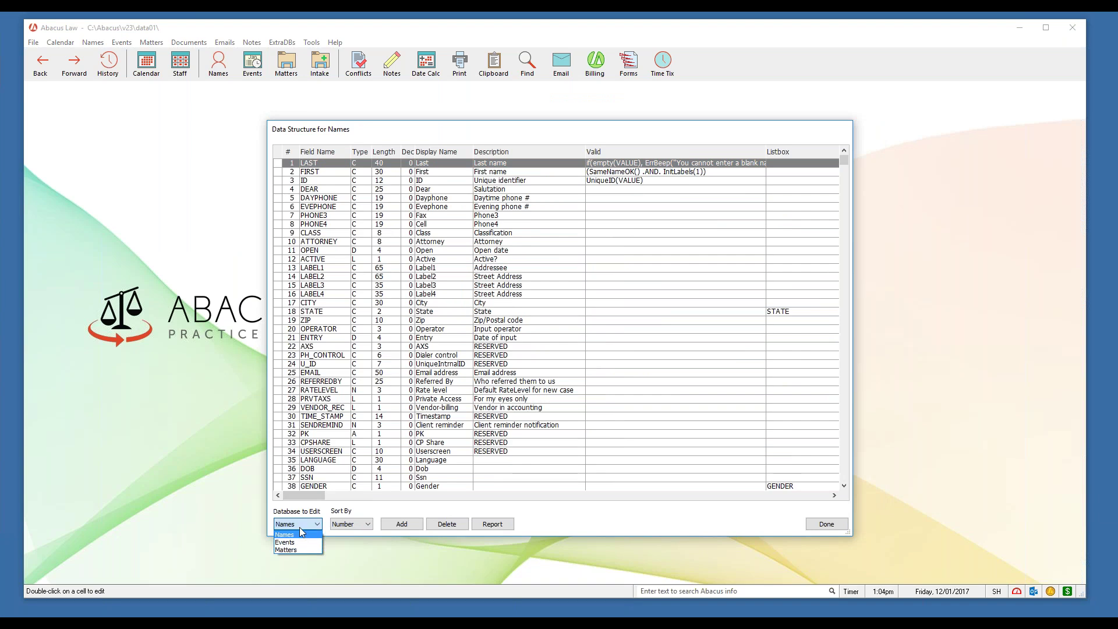
pyautogui.click(581, 516)
pyautogui.moveTo(637, 128); pyautogui.dragTo(654, 117)
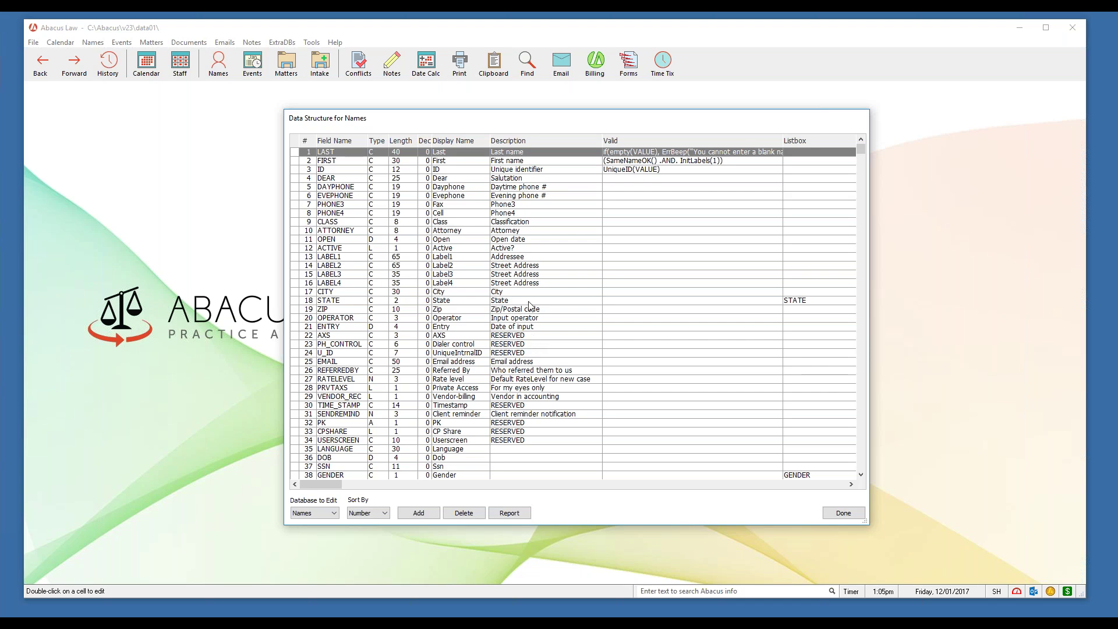
pyautogui.moveTo(579, 124); pyautogui.dragTo(586, 115)
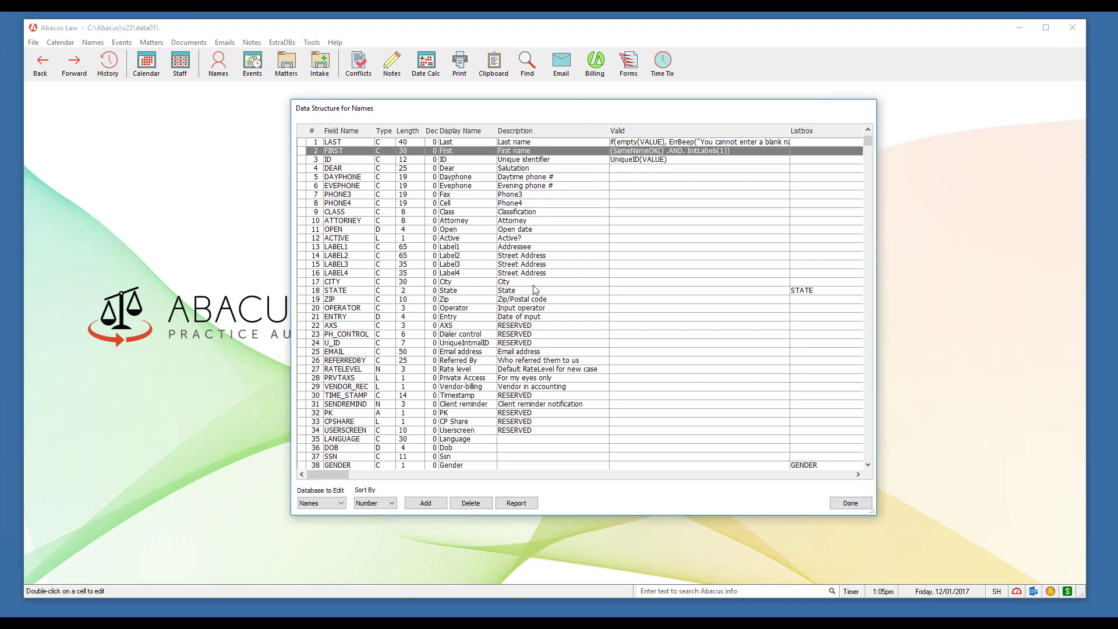
pyautogui.click(539, 177)
pyautogui.press('Down')
pyautogui.press('Down')
pyautogui.press('Down')
pyautogui.press('Down')
pyautogui.press('Down')
pyautogui.press('Down')
pyautogui.press('Down')
pyautogui.press('Down')
pyautogui.press('Down')
pyautogui.press('Down')
pyautogui.press('Down')
pyautogui.press('Down')
pyautogui.press('Down')
pyautogui.press('Down')
pyautogui.press('Down')
pyautogui.press('Down')
pyautogui.press('Down')
pyautogui.press('Down')
pyautogui.press('Down')
pyautogui.press('Down')
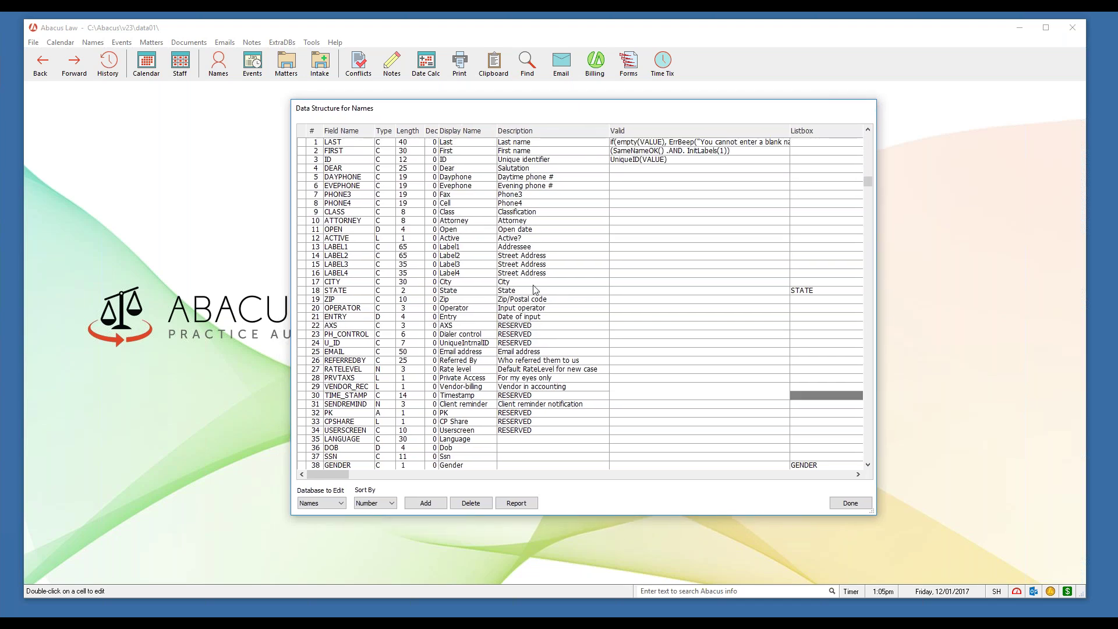
pyautogui.press('Down')
pyautogui.press('Down')
pyautogui.press('Down')
pyautogui.press('Down')
pyautogui.press('Down')
pyautogui.press('Down')
pyautogui.press('Down')
pyautogui.press('Down')
pyautogui.press('Down')
pyautogui.press('Down')
pyautogui.press('Down')
pyautogui.press('Down')
pyautogui.press('Down')
pyautogui.press('Down')
pyautogui.press('Down')
pyautogui.press('Down')
pyautogui.press('Down')
pyautogui.press('Down')
pyautogui.press('Down')
pyautogui.press('Down')
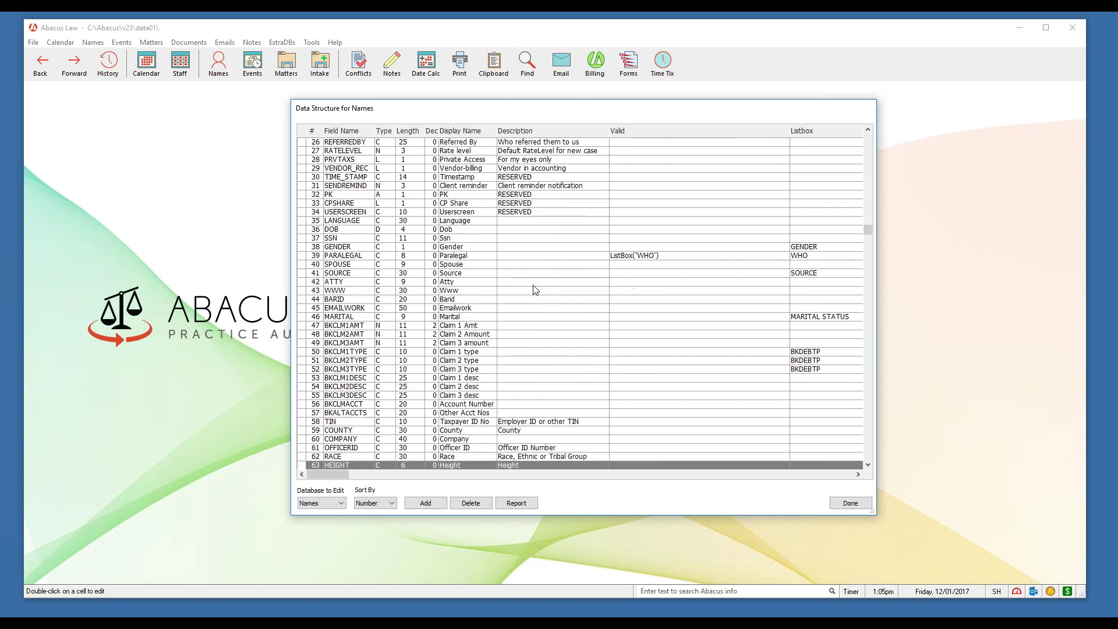
pyautogui.press('Down')
pyautogui.press('Down')
pyautogui.press('Down')
pyautogui.press('Down')
pyautogui.press('Down')
pyautogui.press('Down')
pyautogui.press('Down')
pyautogui.press('Down')
pyautogui.press('Down')
pyautogui.press('Down')
pyautogui.press('Down')
pyautogui.press('Down')
pyautogui.press('Down')
pyautogui.press('Down')
pyautogui.press('Down')
pyautogui.press('Down')
pyautogui.press('Down')
pyautogui.press('Down')
pyautogui.press('Down')
pyautogui.press('Down')
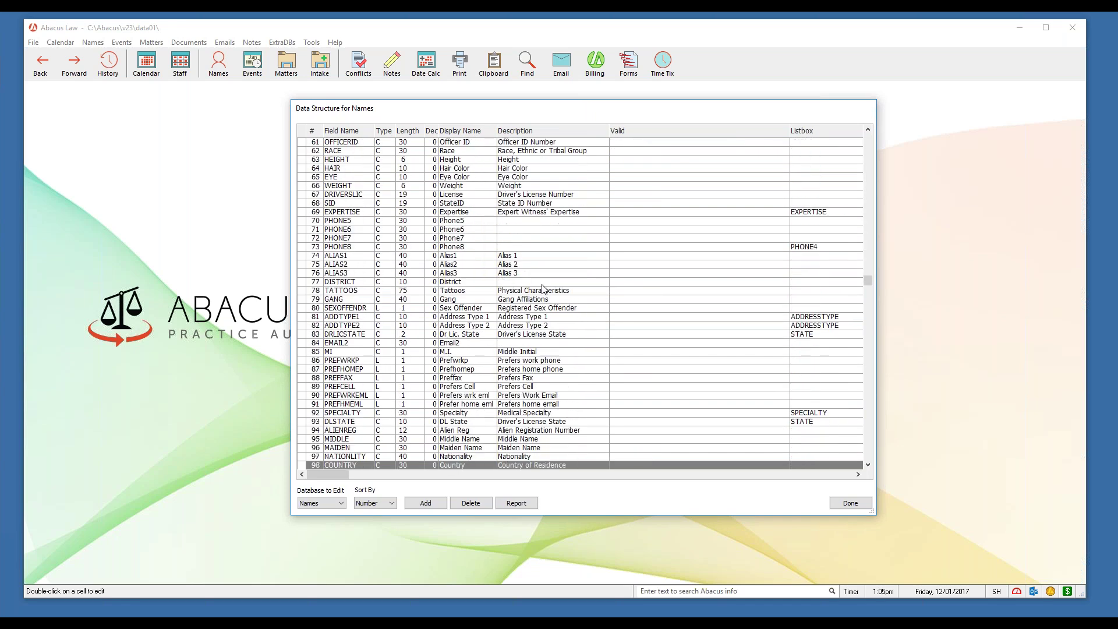
pyautogui.press('Down')
pyautogui.press('Down')
pyautogui.press('Down')
pyautogui.press('Down')
pyautogui.press('Down')
pyautogui.press('Down')
pyautogui.press('Down')
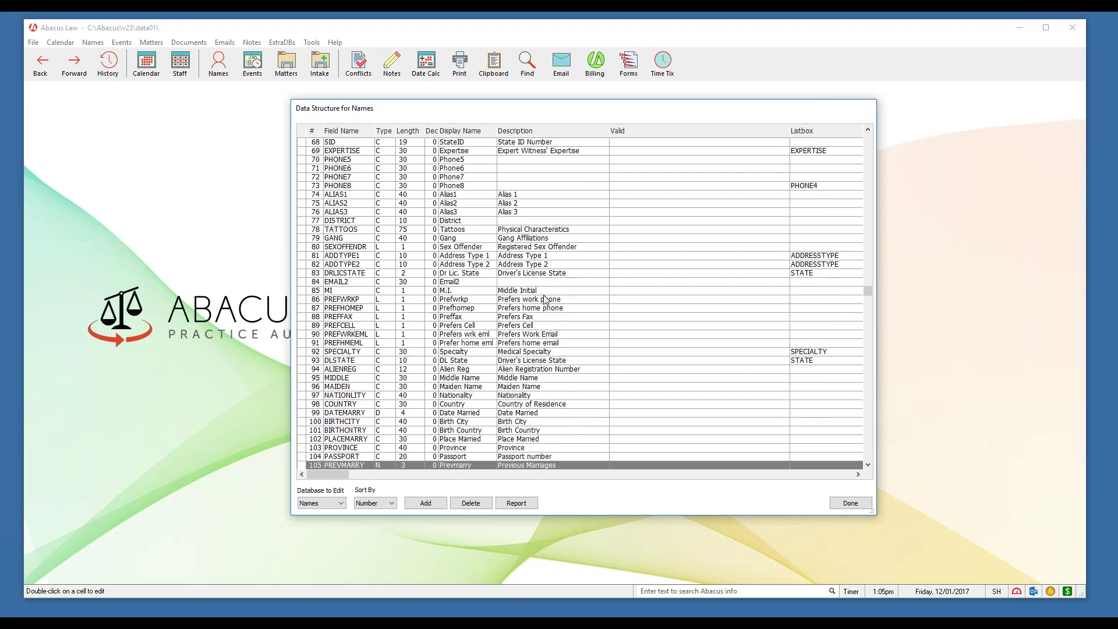
pyautogui.click(438, 506)
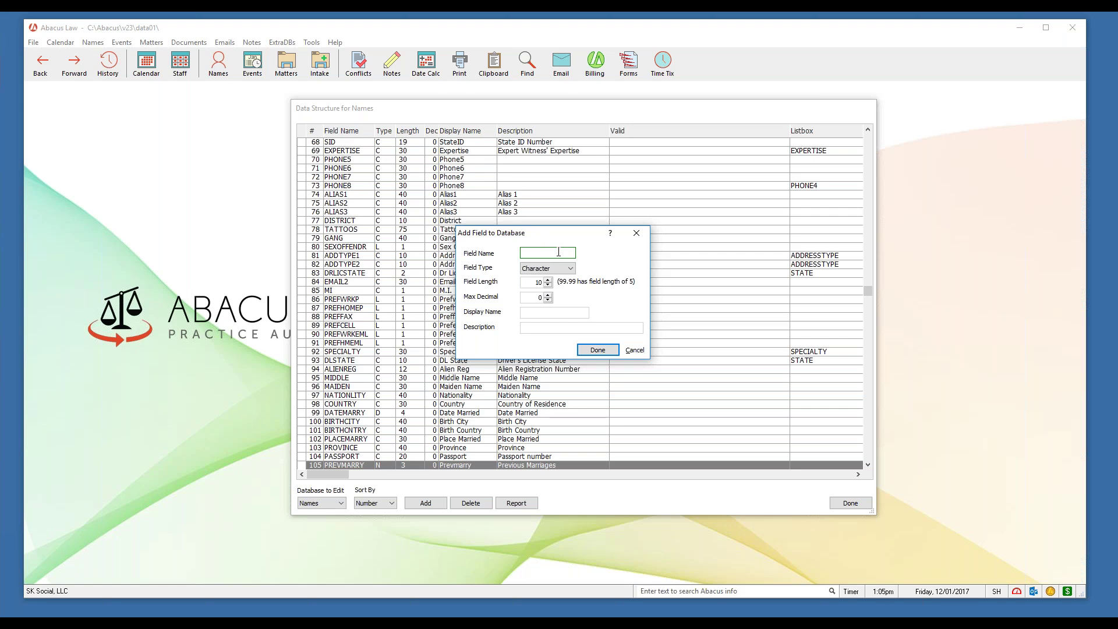
# Create the SHSIZE field as Numeric with length 4.
pyautogui.write('SHIZEIZE')
pyautogui.click(569, 270)
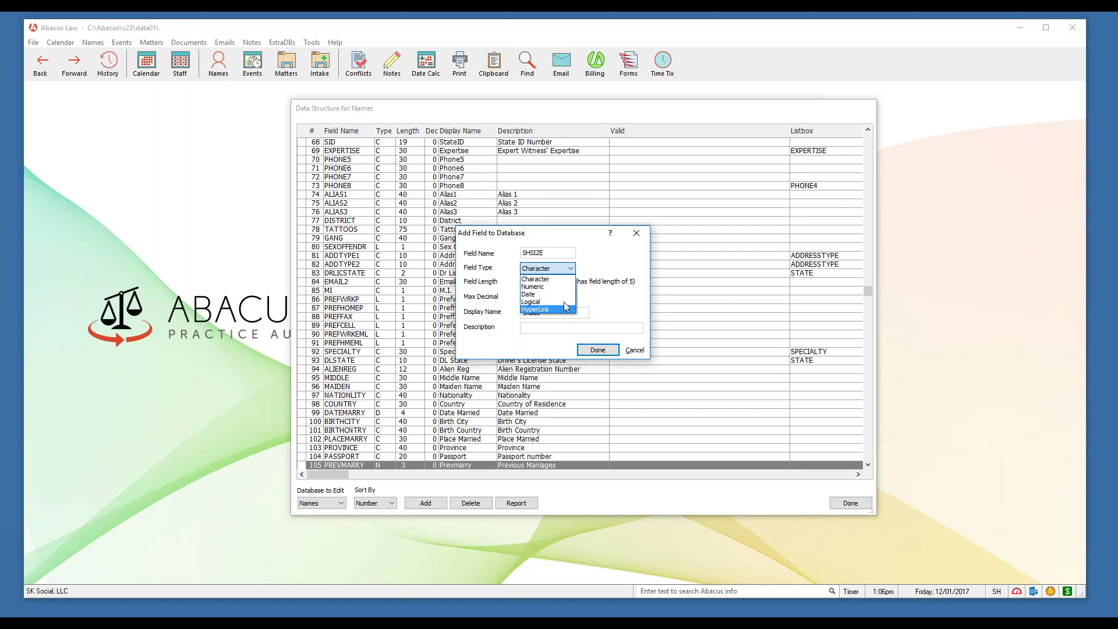
pyautogui.press('Up')
pyautogui.press('Up')
pyautogui.click(622, 266)
pyautogui.click(571, 270)
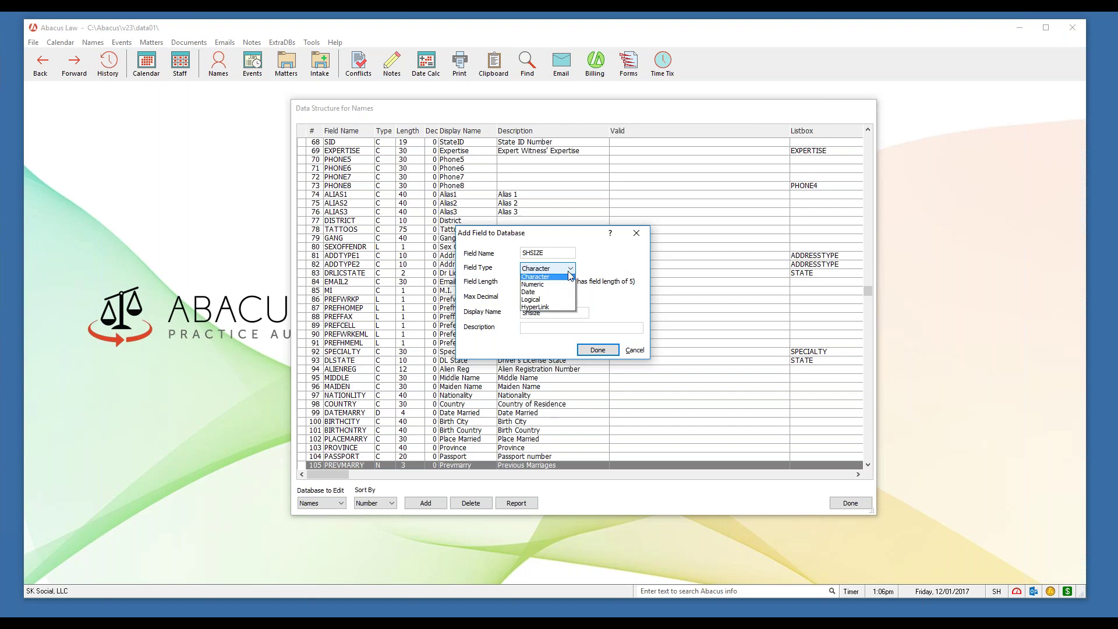
pyautogui.click(550, 284)
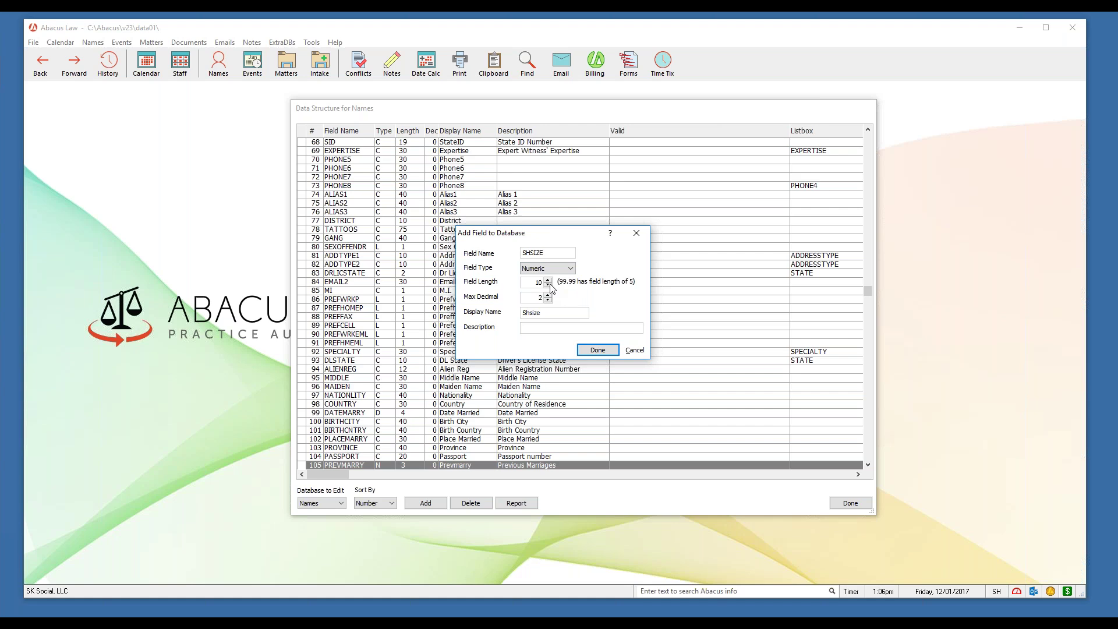
pyautogui.click(551, 288)
pyautogui.click(551, 285)
pyautogui.click(551, 284)
pyautogui.click(550, 285)
pyautogui.click(548, 281)
# Give SHSIZE the display name and description 'Shoe size' and confirm the field.
pyautogui.click(545, 315)
pyautogui.doubleClick(545, 315)
pyautogui.write('Shoe size')
pyautogui.click(561, 326)
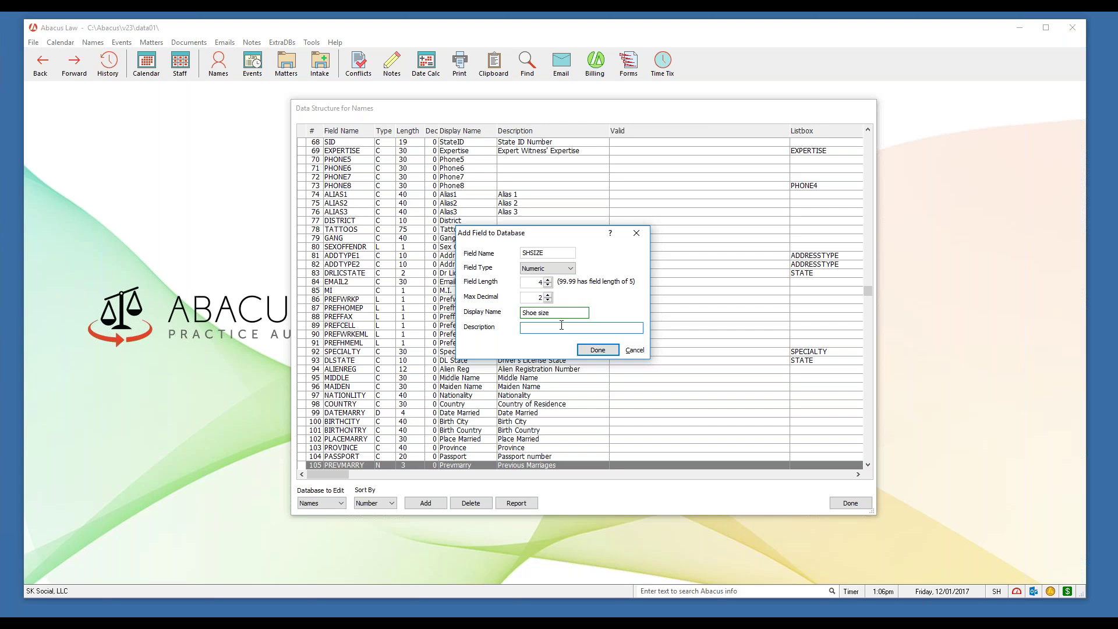
pyautogui.click(562, 326)
pyautogui.write('Shoe size')
pyautogui.click(615, 351)
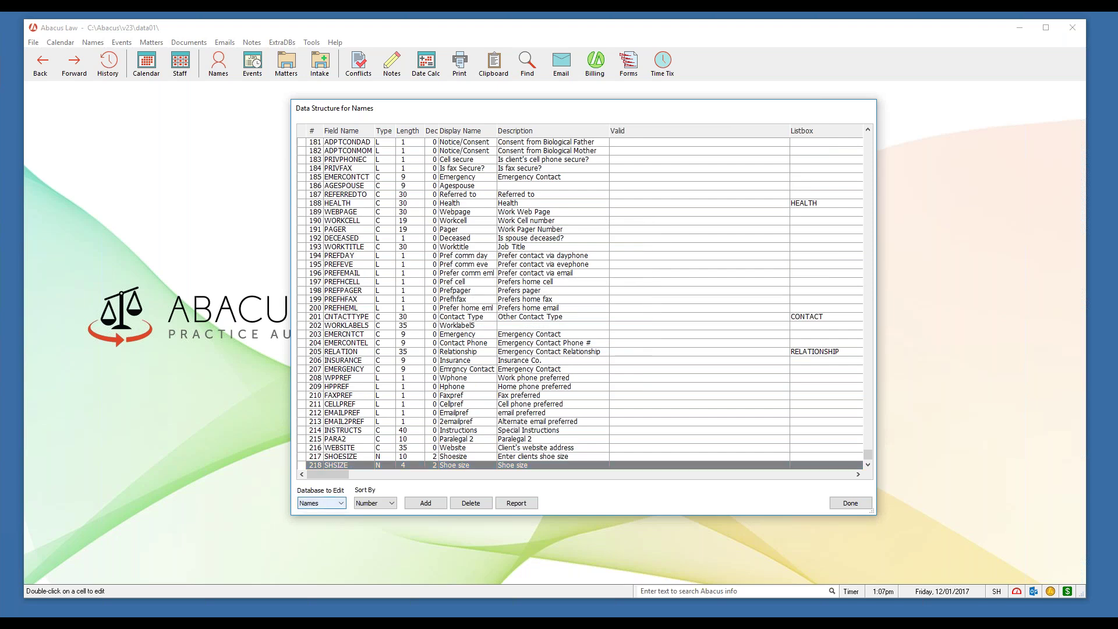
# Keep Names as the edited database and close the structure editor with Done.
pyautogui.click(322, 503)
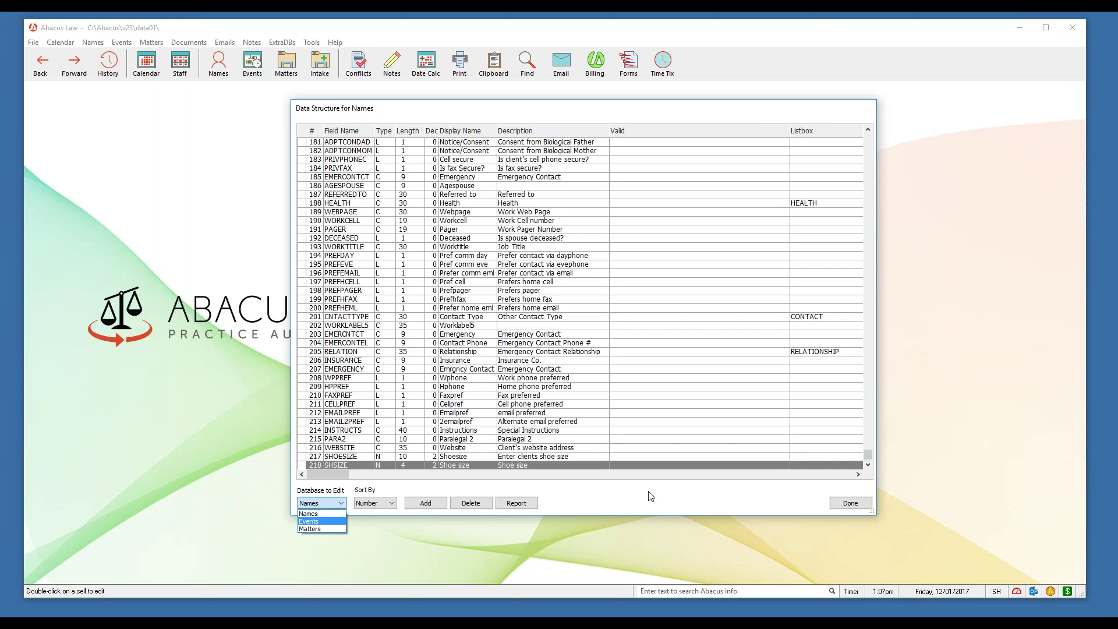
pyautogui.click(751, 496)
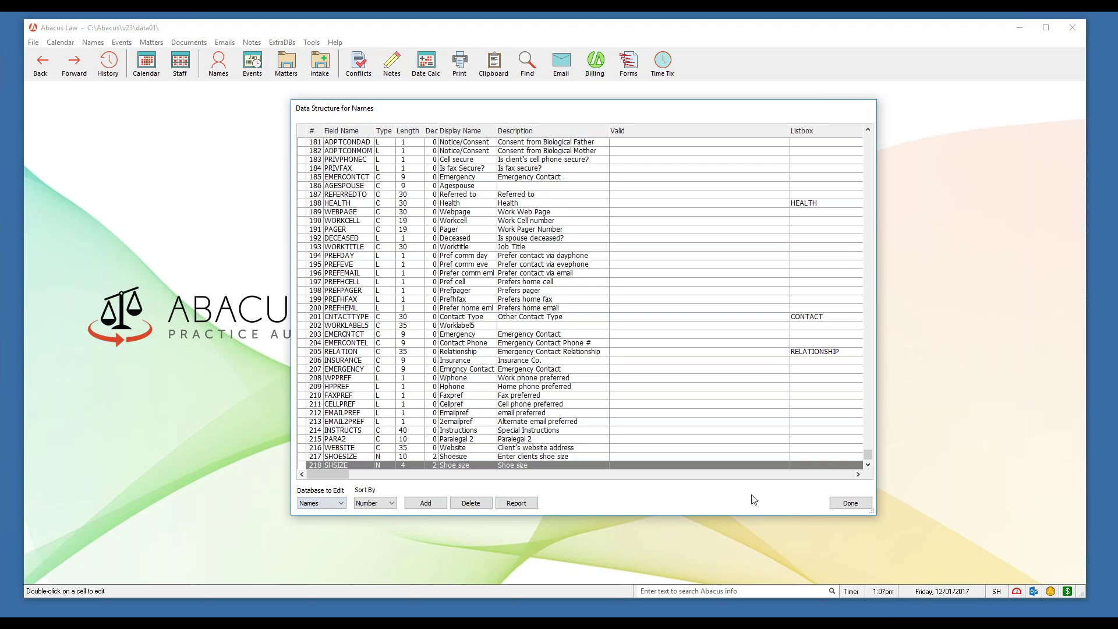
pyautogui.click(866, 505)
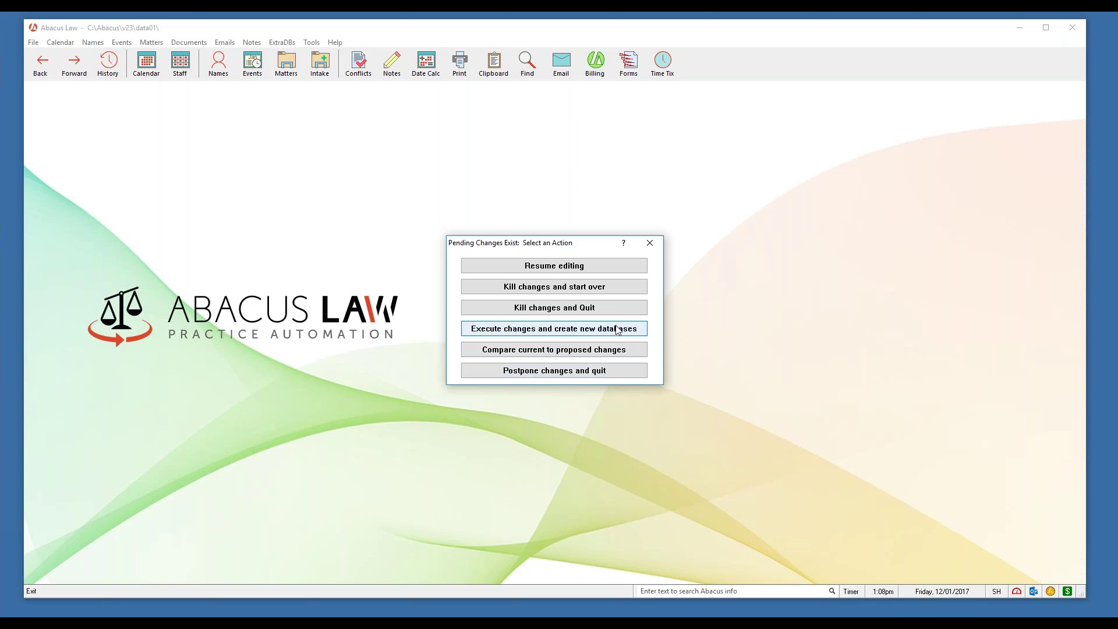
# Postpone the pending Names database changes.
pyautogui.click(633, 373)
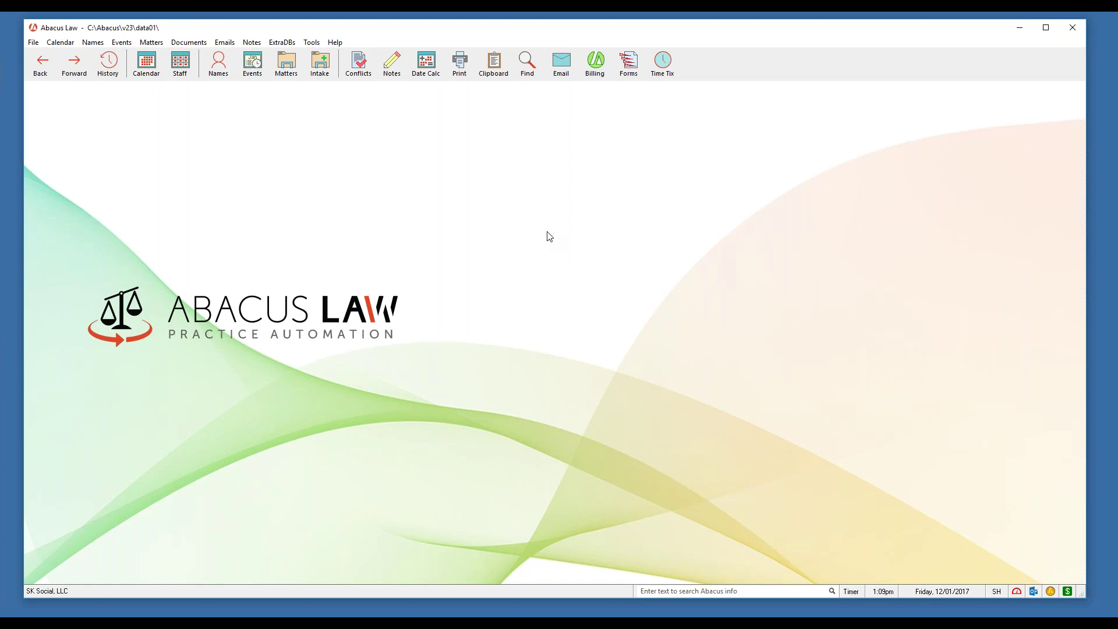
# Open the Names user-defined screens via File > Setup > User-defined Screens > Name.
pyautogui.click(34, 43)
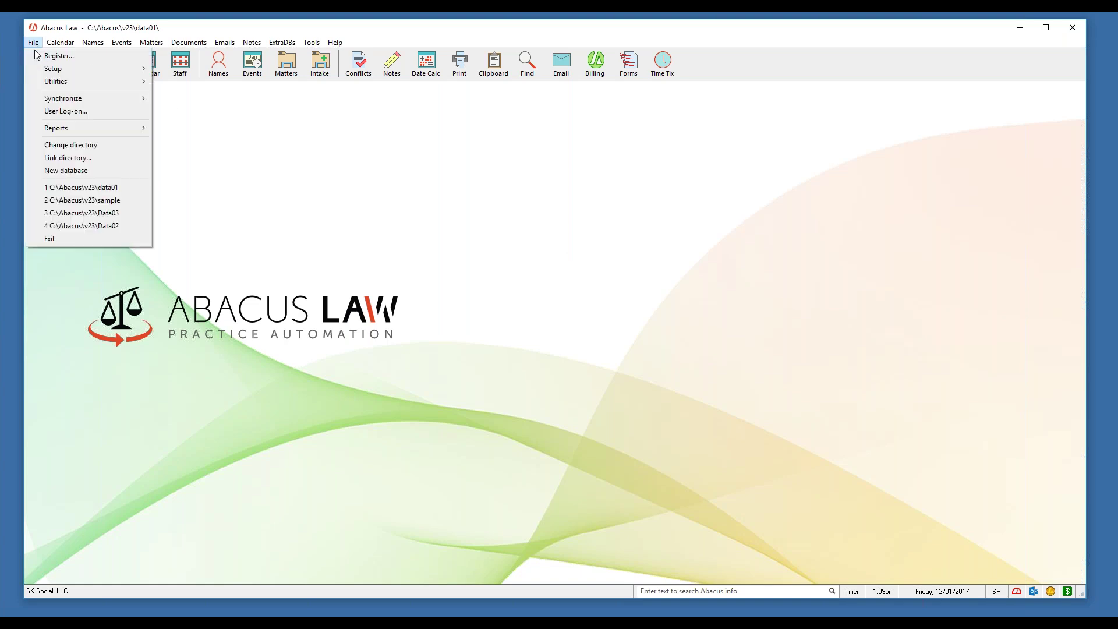
pyautogui.moveTo(45, 68)
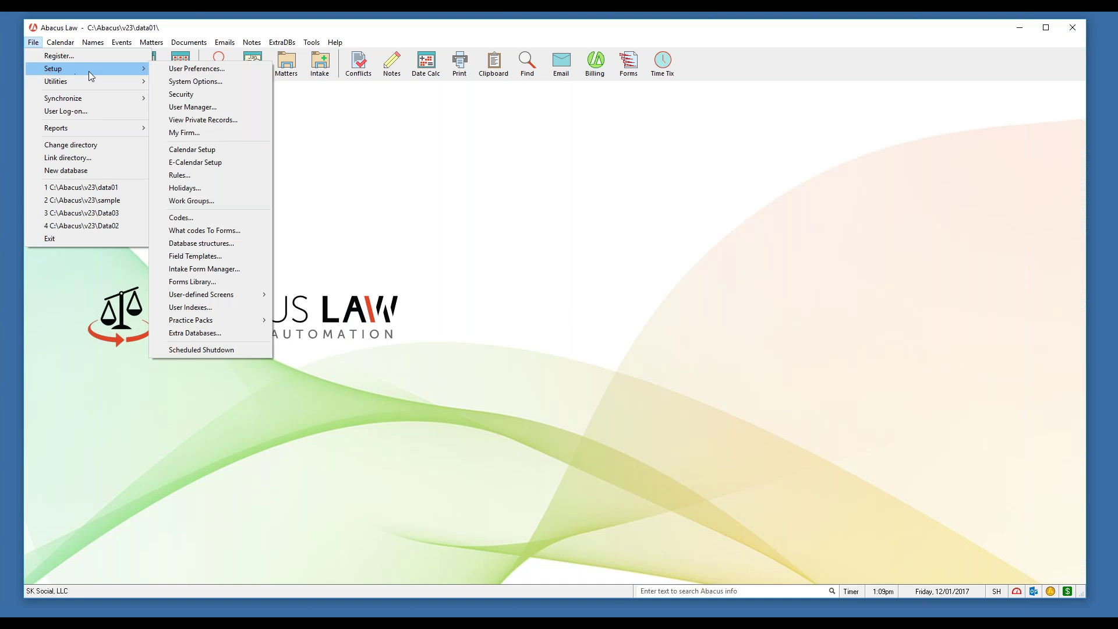
pyautogui.moveTo(236, 297)
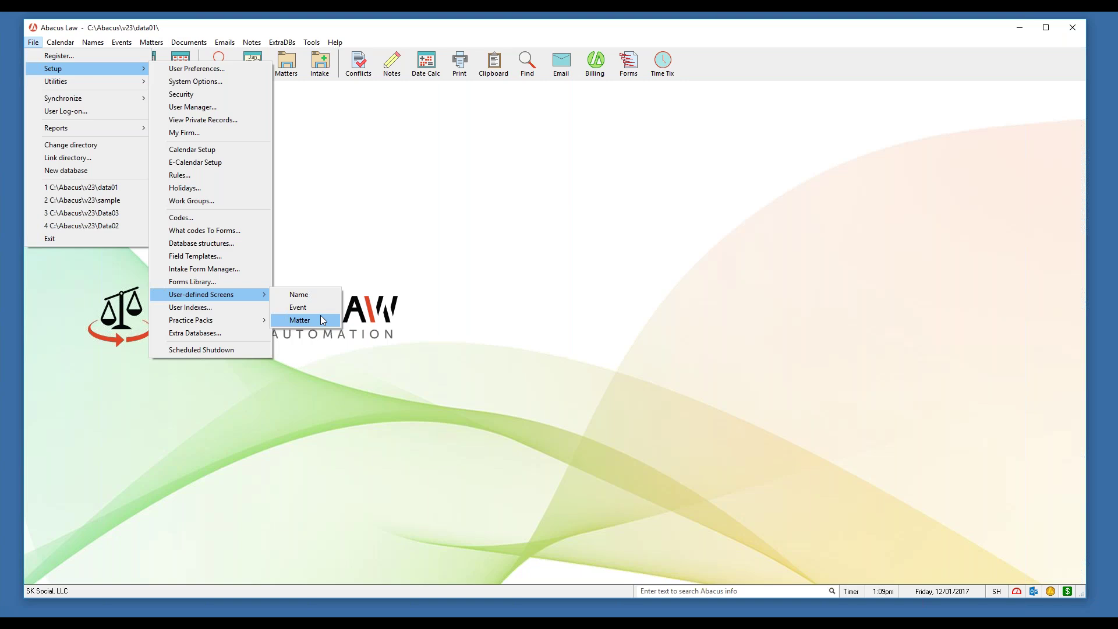
pyautogui.click(324, 297)
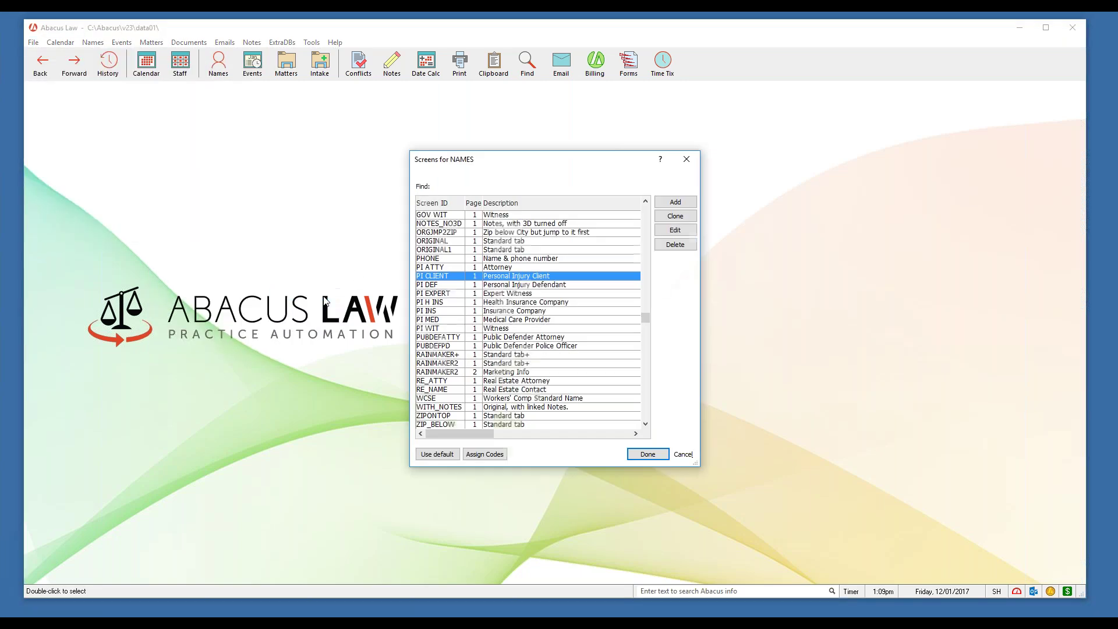
# Select PI CLIENT in Screens for NAMES and open it for editing.
pyautogui.moveTo(563, 163); pyautogui.dragTo(555, 138)
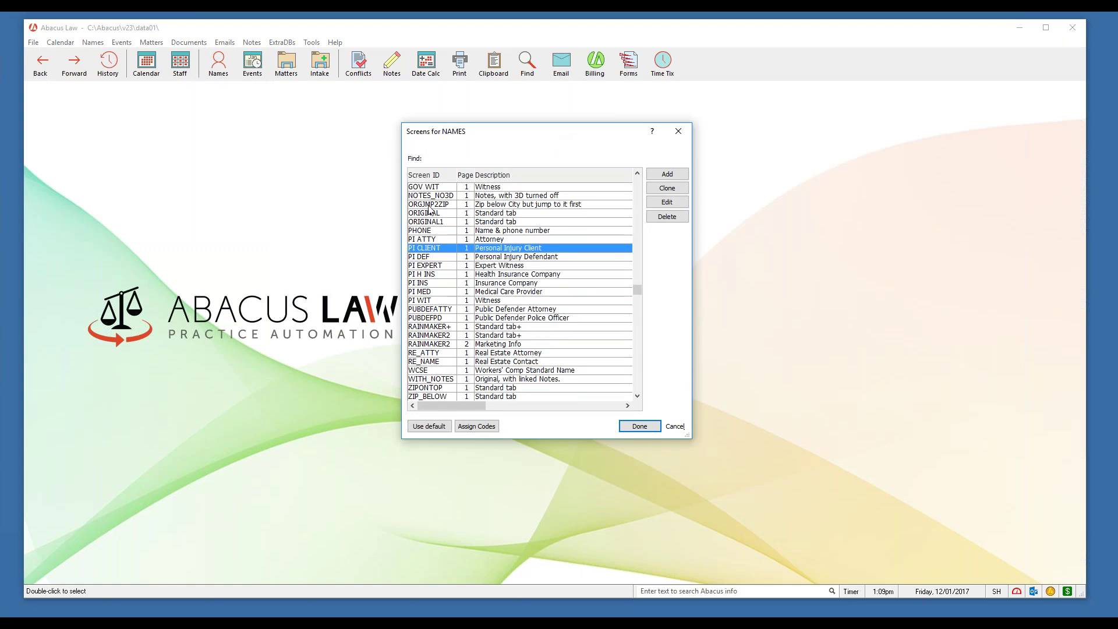
pyautogui.press('Down')
pyautogui.press('Down')
pyautogui.press('Down')
pyautogui.press('Down')
pyautogui.press('Down')
pyautogui.press('Down')
pyautogui.press('Down')
pyautogui.press('Down')
pyautogui.press('Down')
pyautogui.press('Down')
pyautogui.press('Down')
pyautogui.press('Down')
pyautogui.press('Down')
pyautogui.press('Down')
pyautogui.press('Down')
pyautogui.press('Down')
pyautogui.press('Down')
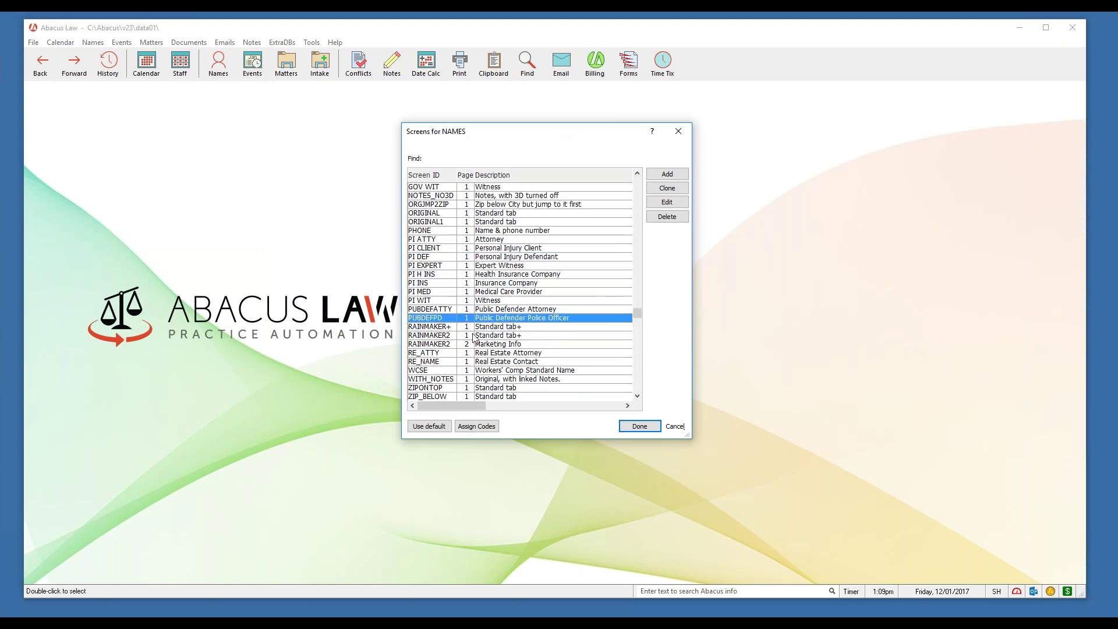
pyautogui.press('Up')
pyautogui.press('Up')
pyautogui.press('Up')
pyautogui.press('Up')
pyautogui.press('Up')
pyautogui.press('Up')
pyautogui.press('Up')
pyautogui.press('Up')
pyautogui.press('Up')
pyautogui.press('Up')
pyautogui.press('Up')
pyautogui.press('Up')
pyautogui.press('Up')
pyautogui.press('Up')
pyautogui.press('Up')
pyautogui.press('Up')
pyautogui.press('Up')
pyautogui.press('Up')
pyautogui.press('Up')
pyautogui.press('Up')
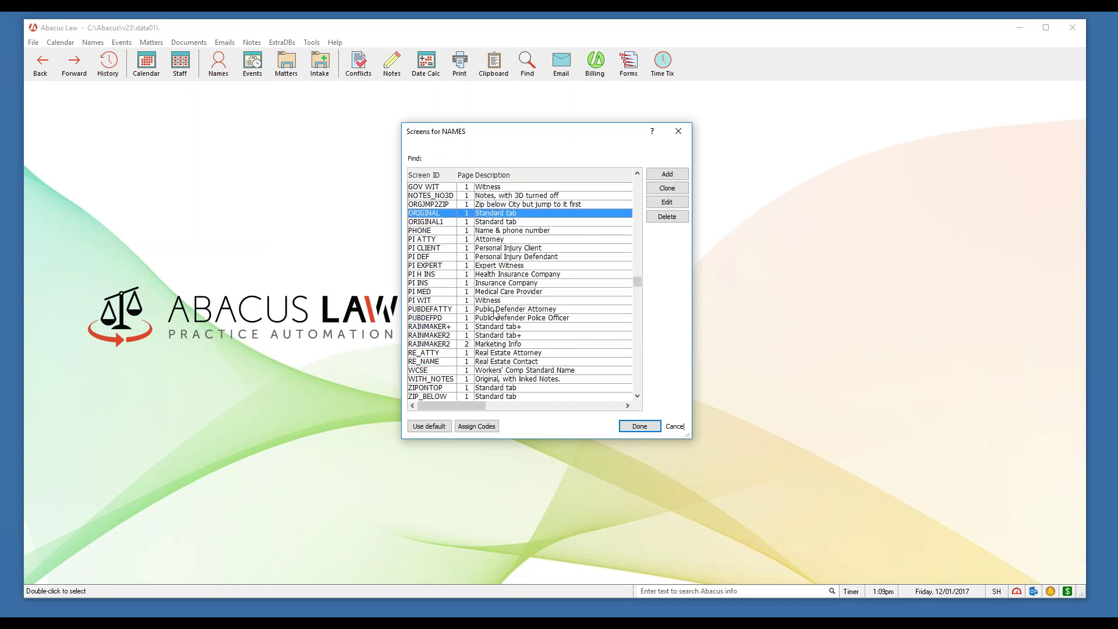
pyautogui.click(509, 249)
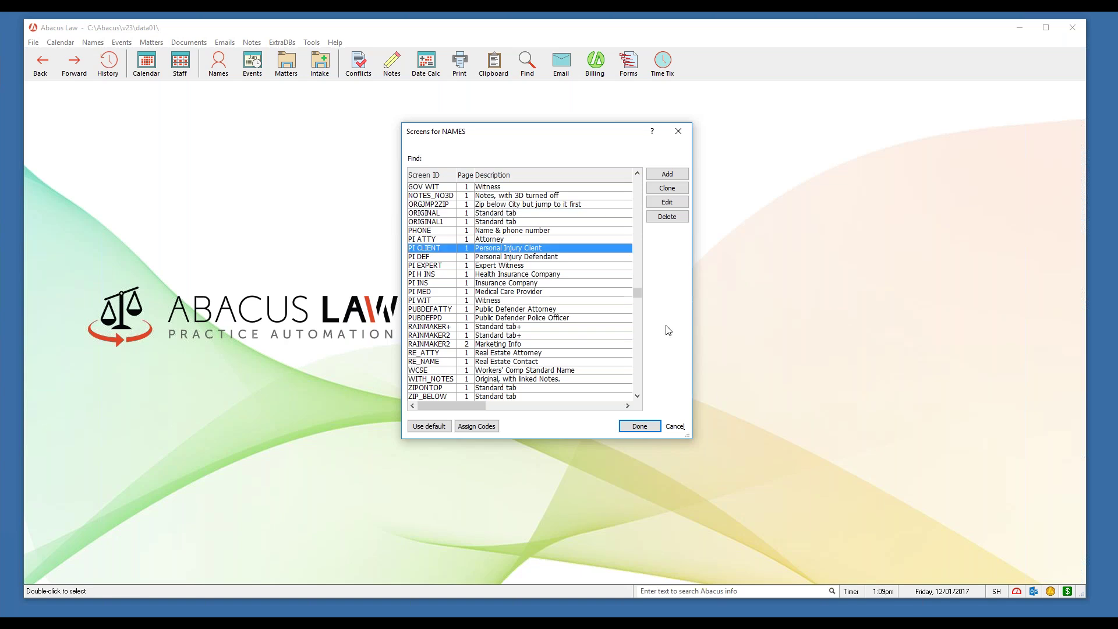
pyautogui.click(678, 203)
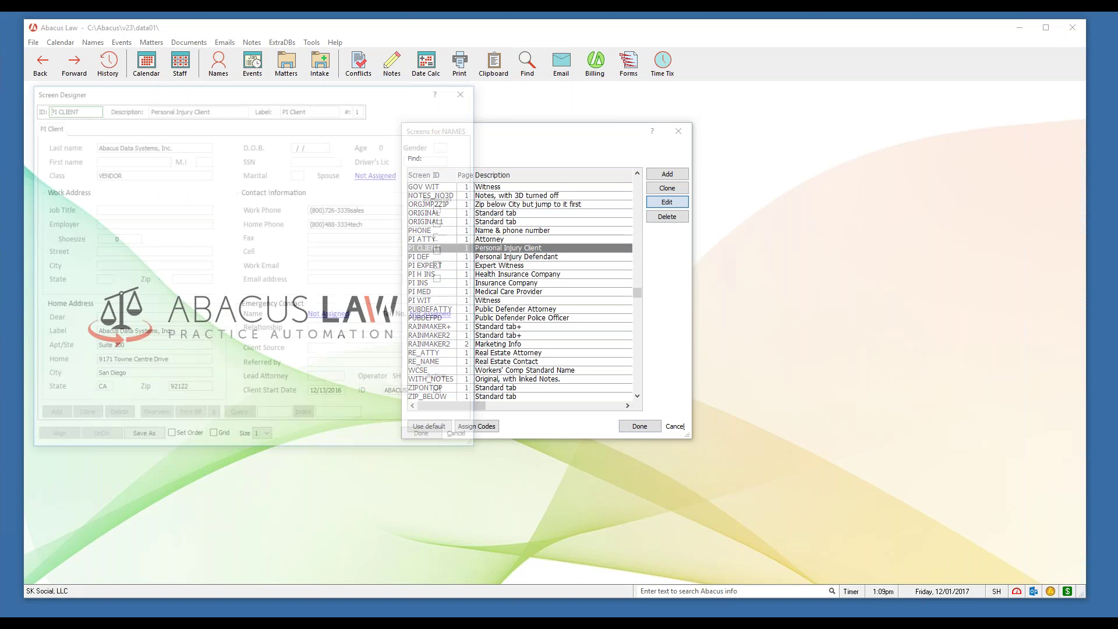
# Move the Screen Designer window and drag its corner to make it larger.
pyautogui.moveTo(392, 95); pyautogui.dragTo(552, 110)
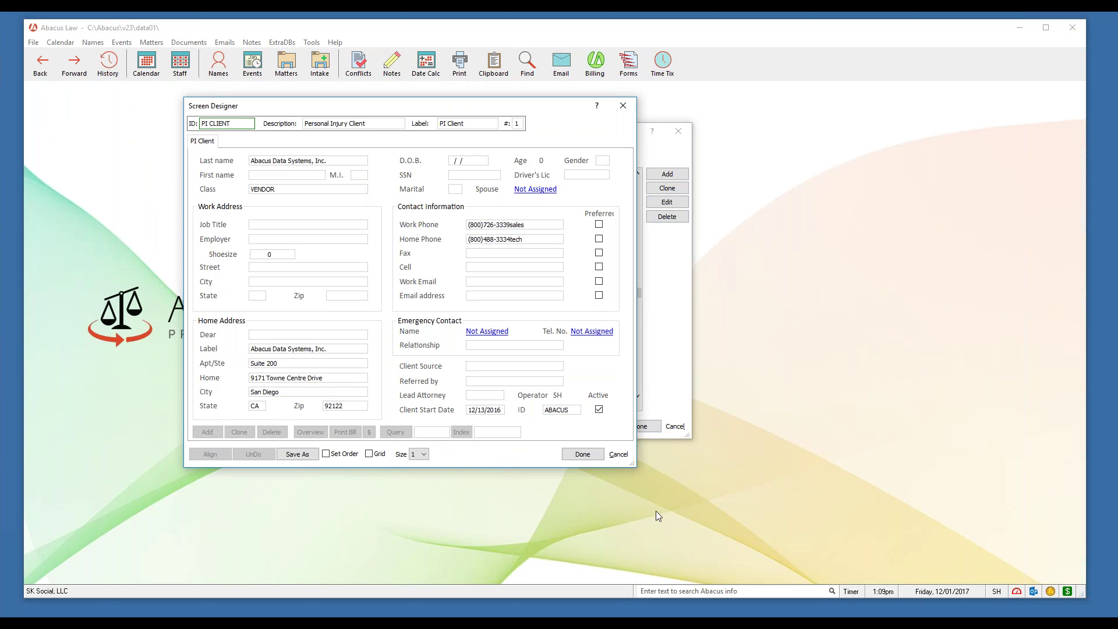
pyautogui.moveTo(632, 465); pyautogui.dragTo(724, 536)
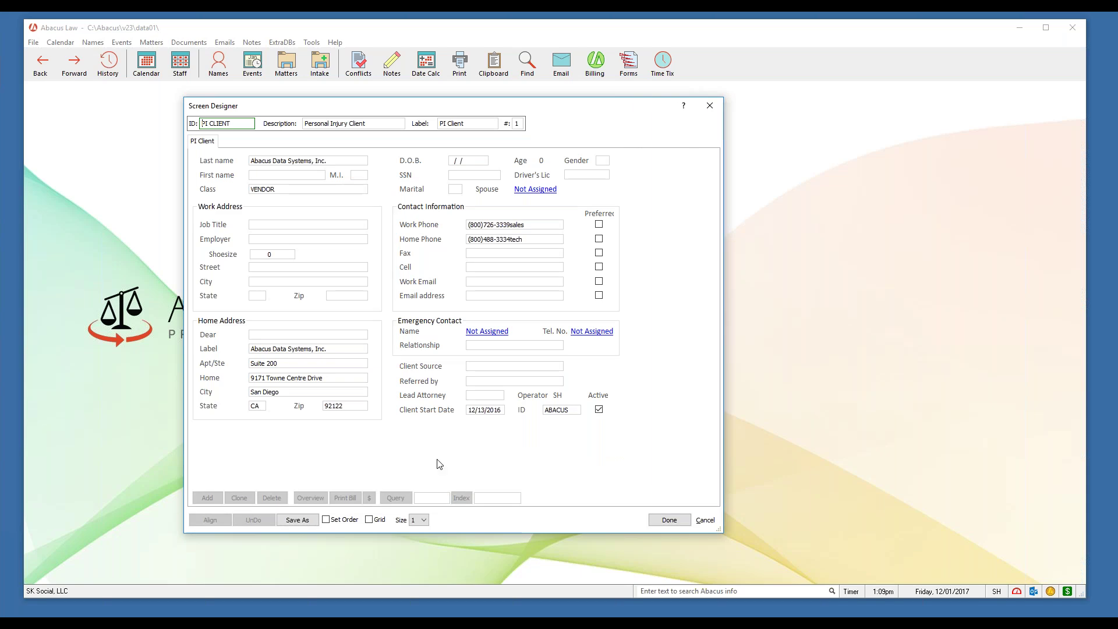
# Use Add Field on the PI CLIENT form and choose Shoesize from Fields for NAMES.
pyautogui.rightClick(261, 444)
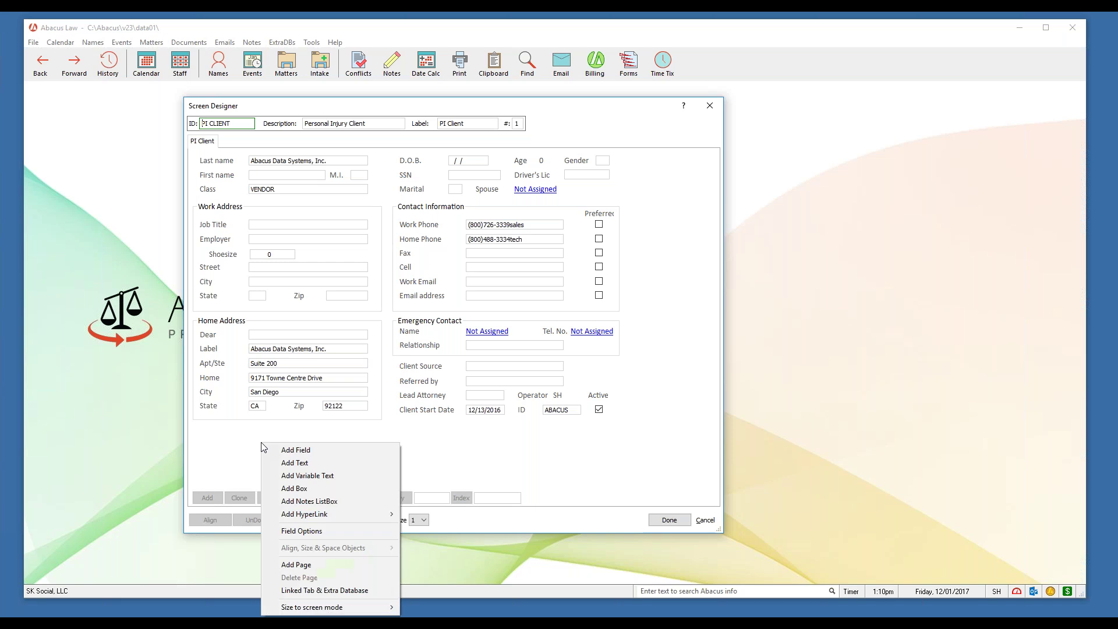
pyautogui.click(341, 456)
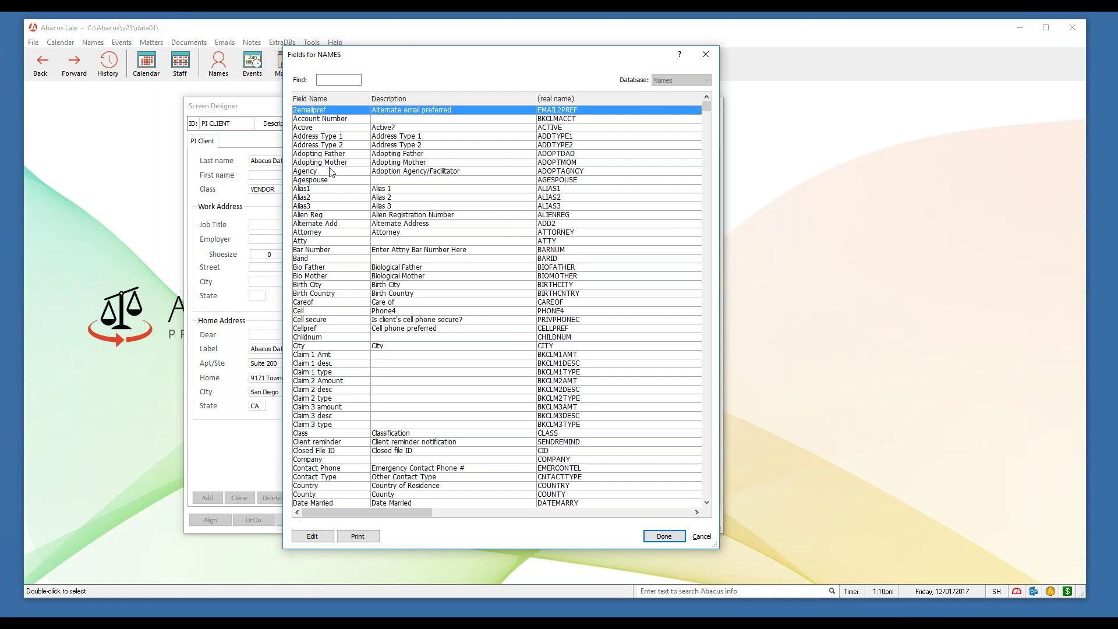
pyautogui.press('Down')
pyautogui.press('Down')
pyautogui.press('Down')
pyautogui.press('Down')
pyautogui.press('Down')
pyautogui.press('Down')
pyautogui.press('Down')
pyautogui.press('Down')
pyautogui.press('Down')
pyautogui.press('Down')
pyautogui.press('Down')
pyautogui.press('Down')
pyautogui.press('Down')
pyautogui.press('Down')
pyautogui.press('Down')
pyautogui.press('Down')
pyautogui.press('Down')
pyautogui.press('Down')
pyautogui.press('Down')
pyautogui.press('Down')
pyautogui.press('Down')
pyautogui.press('Down')
pyautogui.press('Down')
pyautogui.press('Down')
pyautogui.press('Down')
pyautogui.press('Down')
pyautogui.press('Down')
pyautogui.press('Down')
pyautogui.press('Down')
pyautogui.press('Down')
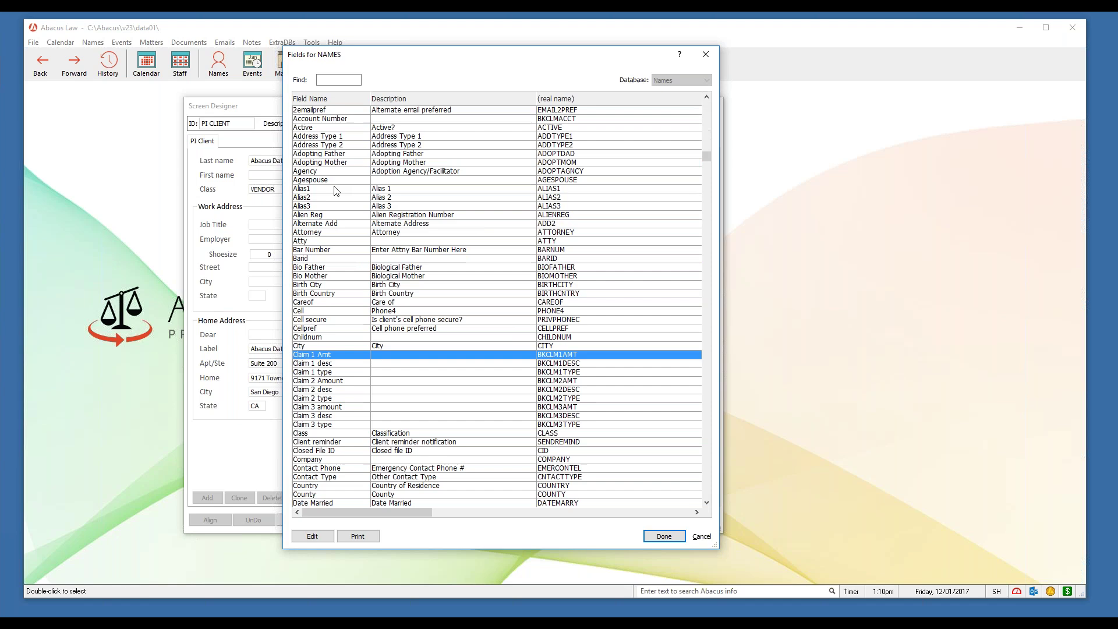
pyautogui.press('Down')
pyautogui.press('Down')
pyautogui.press('Down')
pyautogui.press('Down')
pyautogui.press('Down')
pyautogui.press('Down')
pyautogui.press('Down')
pyautogui.press('Down')
pyautogui.press('Down')
pyautogui.press('Down')
pyautogui.press('Down')
pyautogui.press('Down')
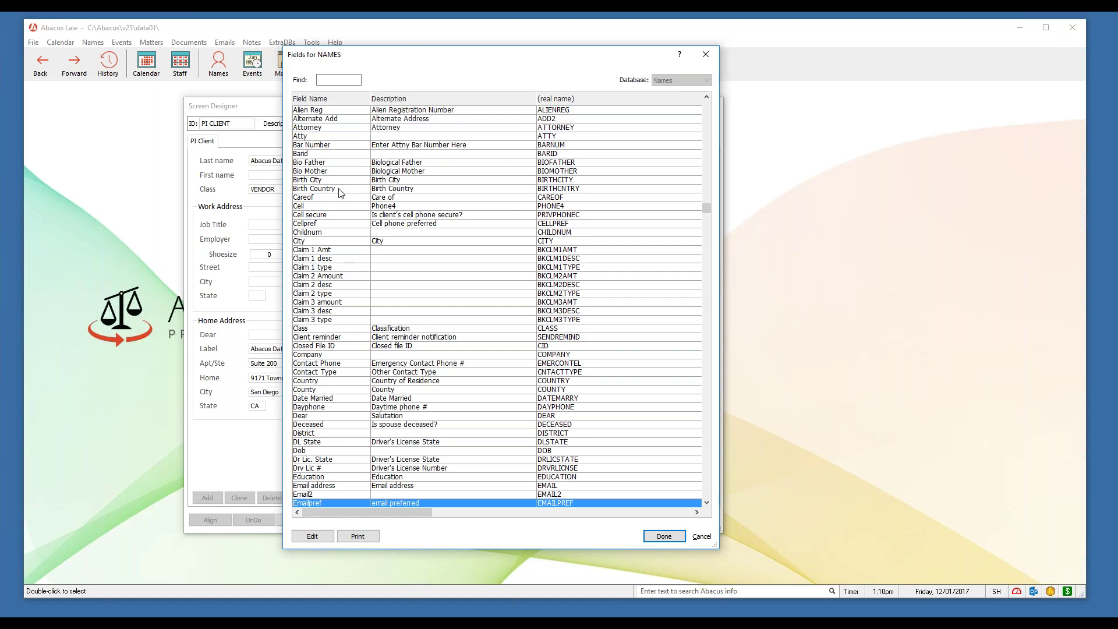
pyautogui.press('Down')
pyautogui.press('Down')
pyautogui.press('Down')
pyautogui.press('Down')
pyautogui.press('Down')
pyautogui.press('Down')
pyautogui.press('Down')
pyautogui.press('Down')
pyautogui.press('Down')
pyautogui.press('Down')
pyautogui.press('Down')
pyautogui.press('Down')
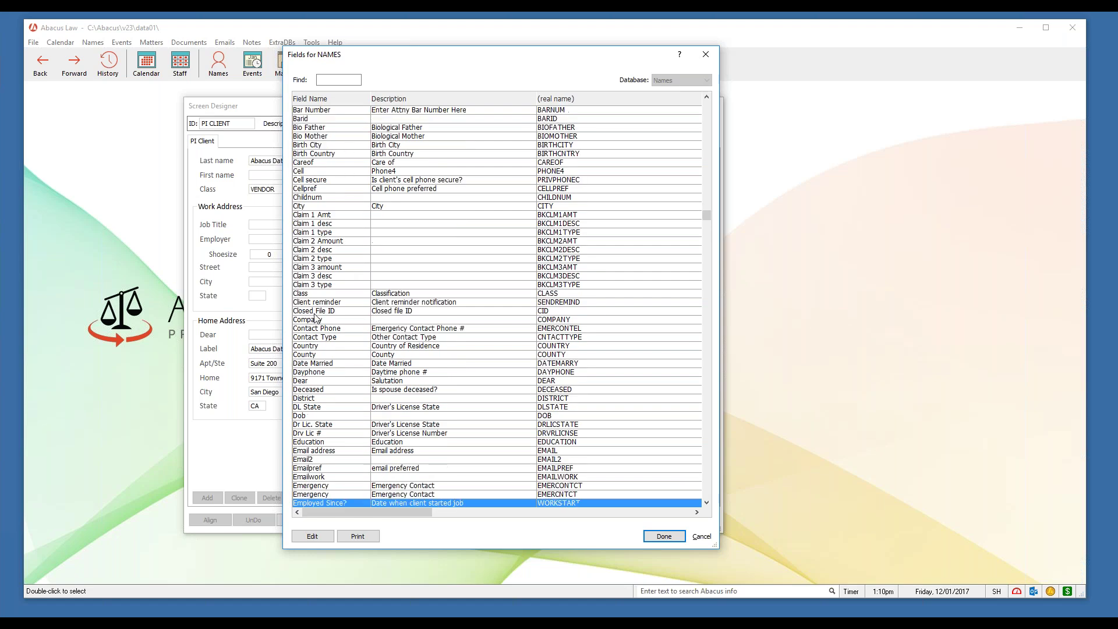
pyautogui.press('Down')
pyautogui.press('Down')
pyautogui.press('Down')
pyautogui.press('Down')
pyautogui.press('Down')
pyautogui.press('Down')
pyautogui.press('Down')
pyautogui.press('Down')
pyautogui.press('Down')
pyautogui.press('Down')
pyautogui.press('Down')
pyautogui.press('Down')
pyautogui.press('Down')
pyautogui.press('Down')
pyautogui.press('Down')
pyautogui.press('Down')
pyautogui.press('Down')
pyautogui.press('Down')
pyautogui.press('Down')
pyautogui.press('Down')
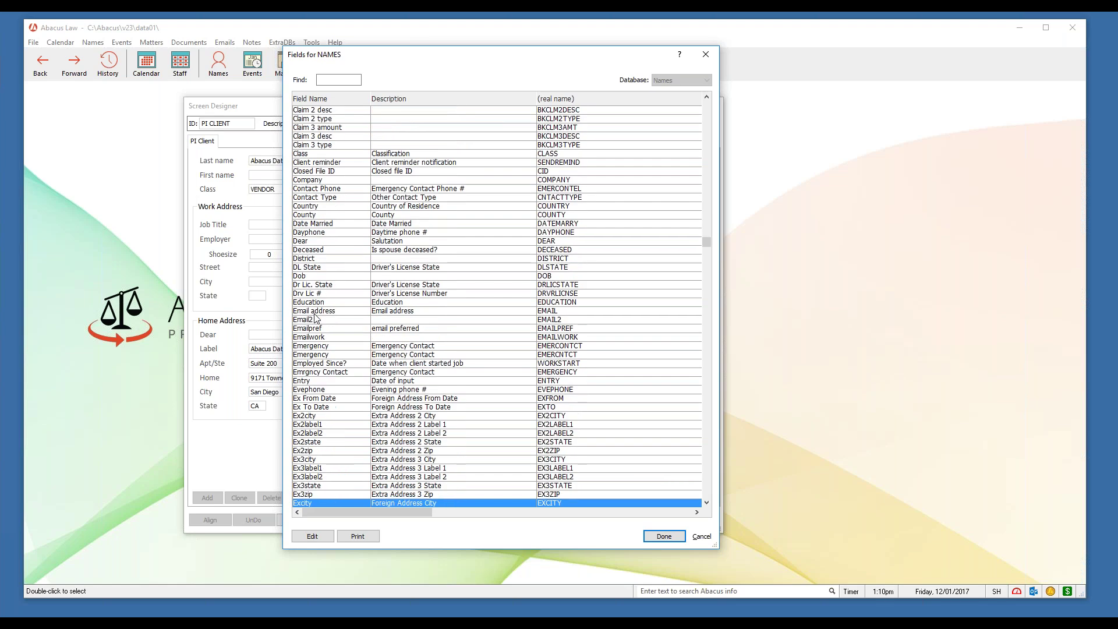
pyautogui.write('S')
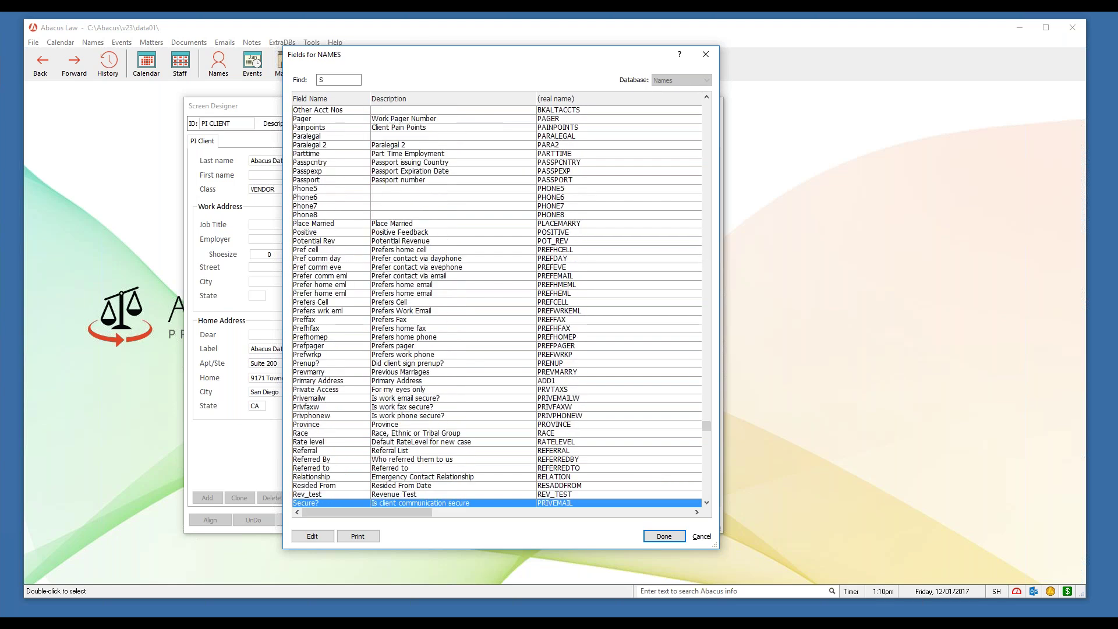
pyautogui.press('Down')
pyautogui.press('Down')
pyautogui.press('Down')
pyautogui.press('Down')
pyautogui.press('Down')
pyautogui.press('Down')
pyautogui.press('Down')
pyautogui.press('Down')
pyautogui.press('Down')
pyautogui.press('Down')
pyautogui.press('Down')
pyautogui.press('Down')
pyautogui.press('Down')
pyautogui.press('Down')
pyautogui.press('Down')
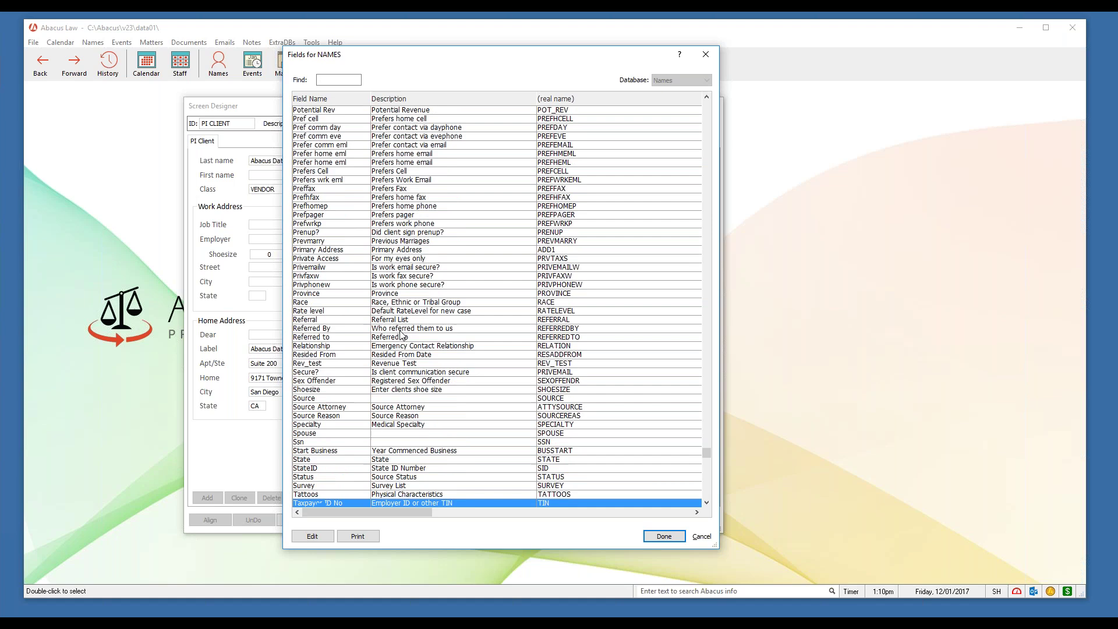
pyautogui.press('Down')
pyautogui.press('Down')
pyautogui.press('Down')
pyautogui.press('Down')
pyautogui.press('Down')
pyautogui.press('Down')
pyautogui.press('Down')
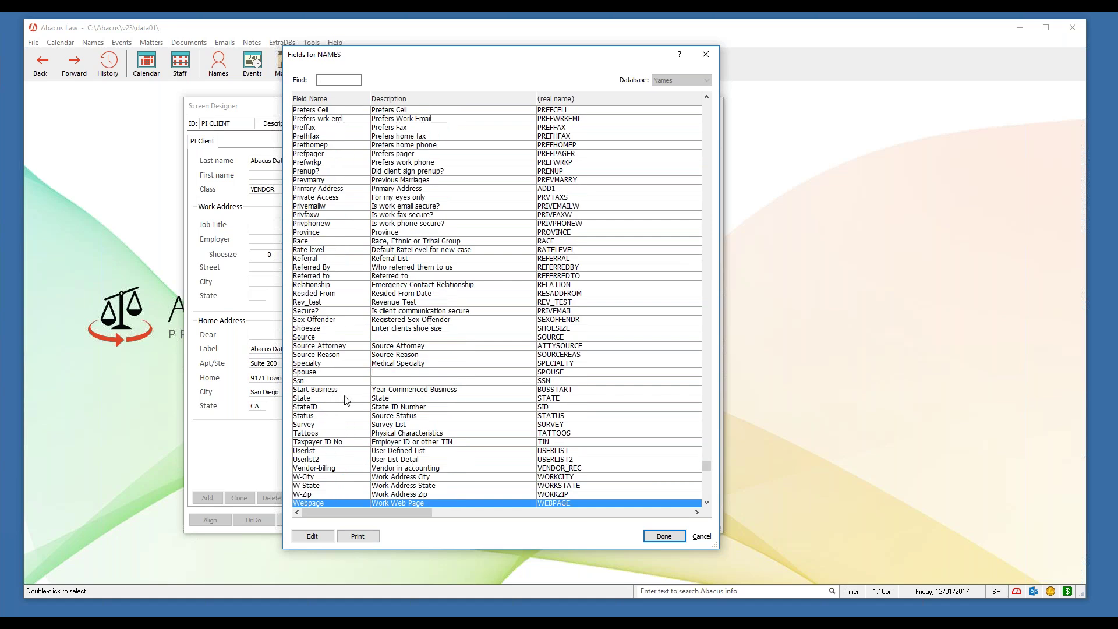
pyautogui.click(394, 348)
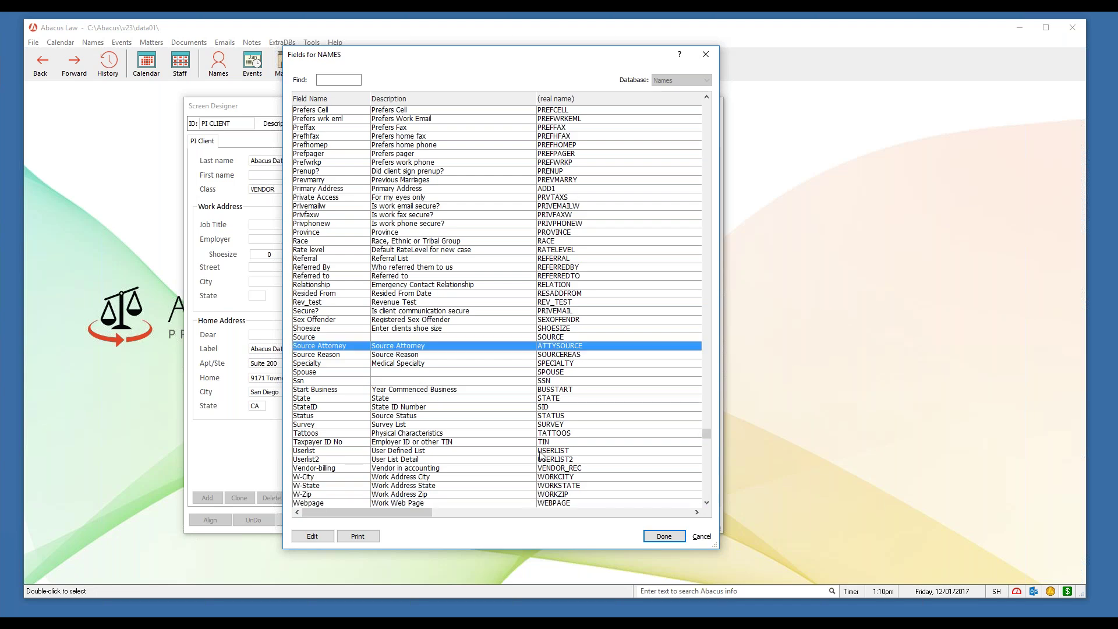
pyautogui.click(408, 330)
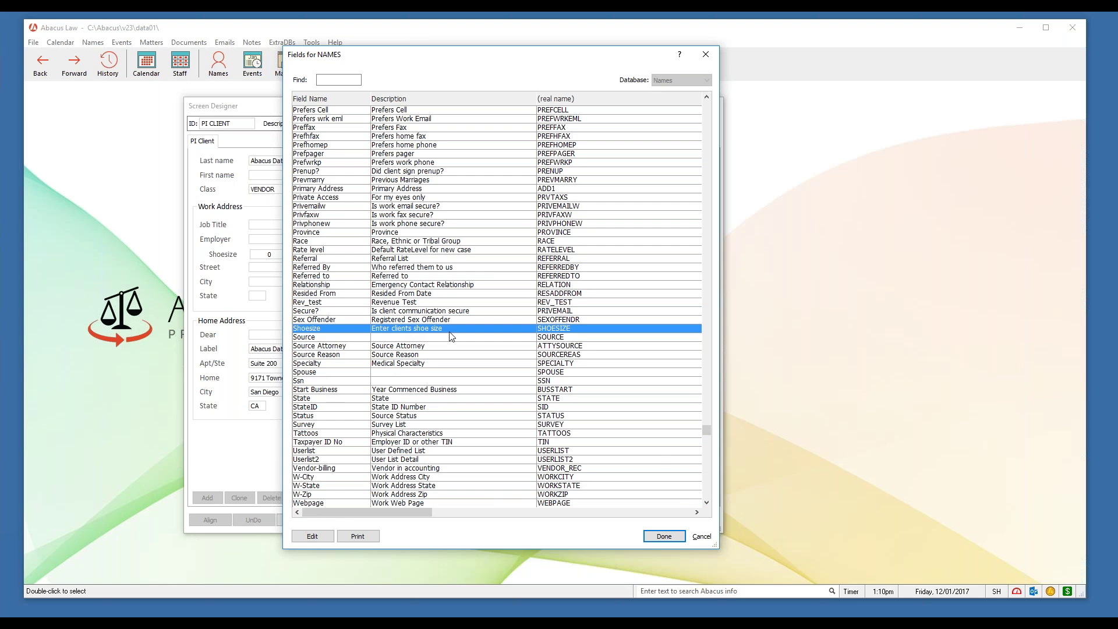
pyautogui.click(664, 537)
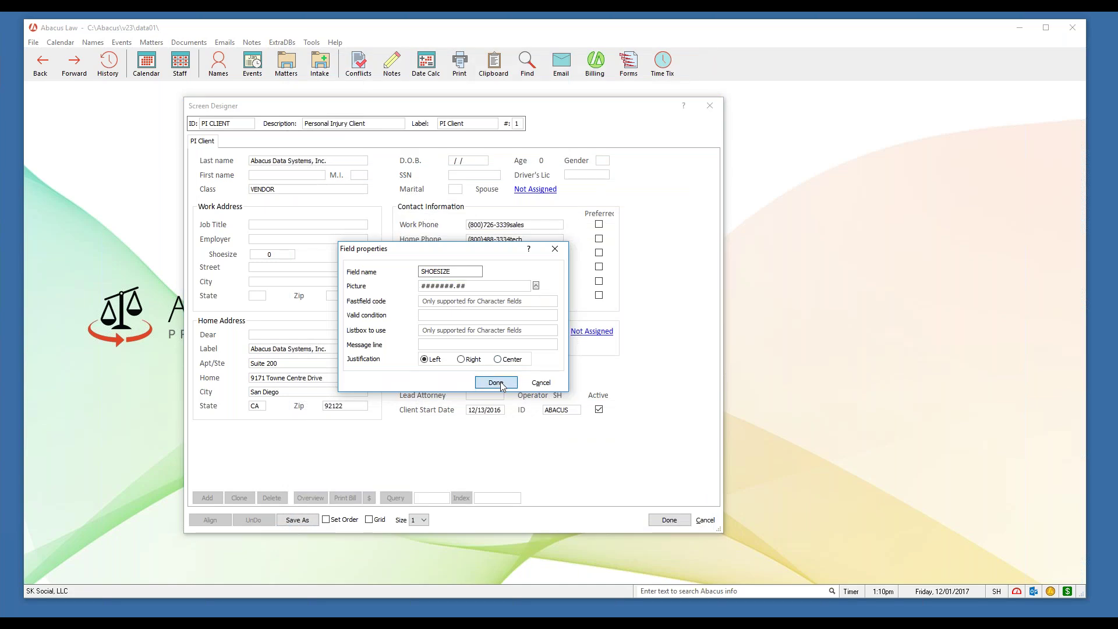
# Accept the field properties, drag Shoesize below Home Address, then deselect it.
pyautogui.click(496, 383)
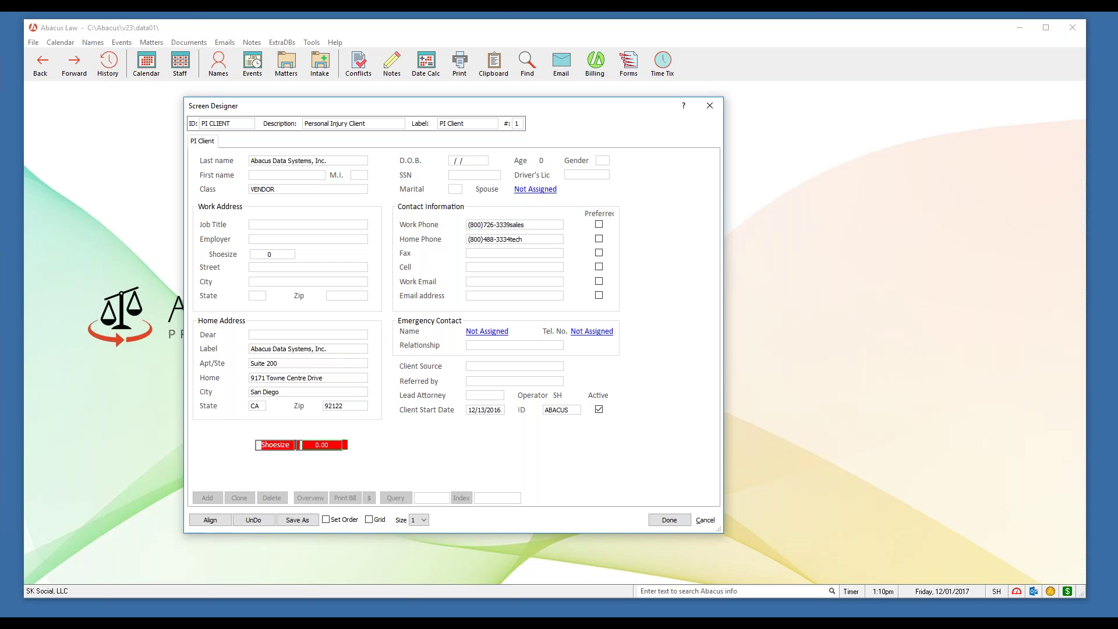
pyautogui.moveTo(293, 443); pyautogui.dragTo(225, 426)
pyautogui.click(437, 455)
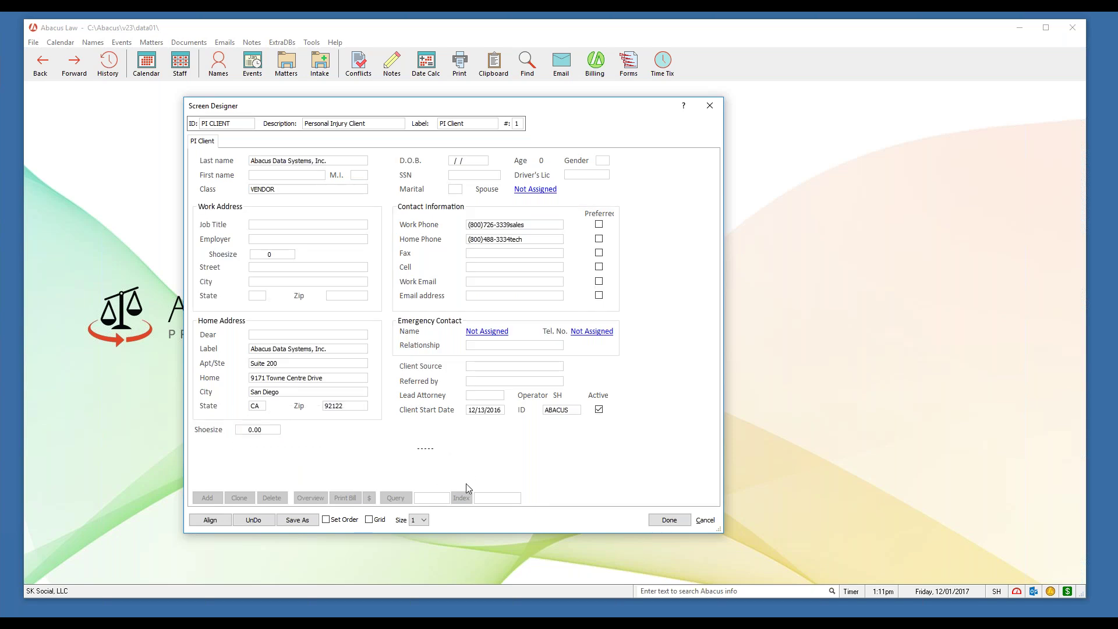
pyautogui.moveTo(466, 483); pyautogui.dragTo(591, 501)
pyautogui.rightClick(591, 500)
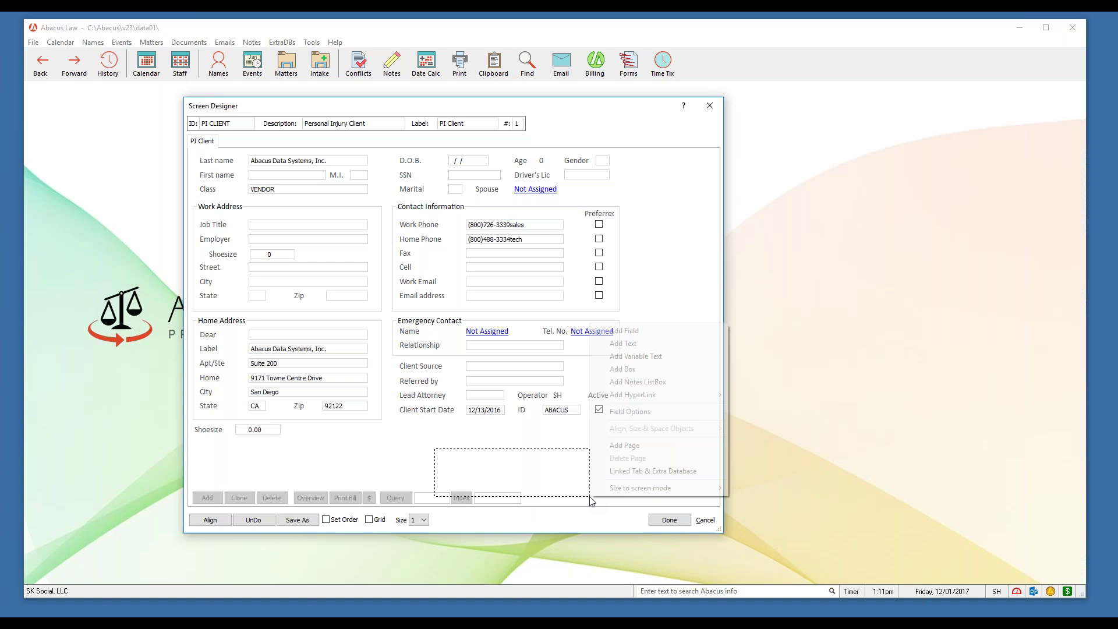
pyautogui.click(645, 333)
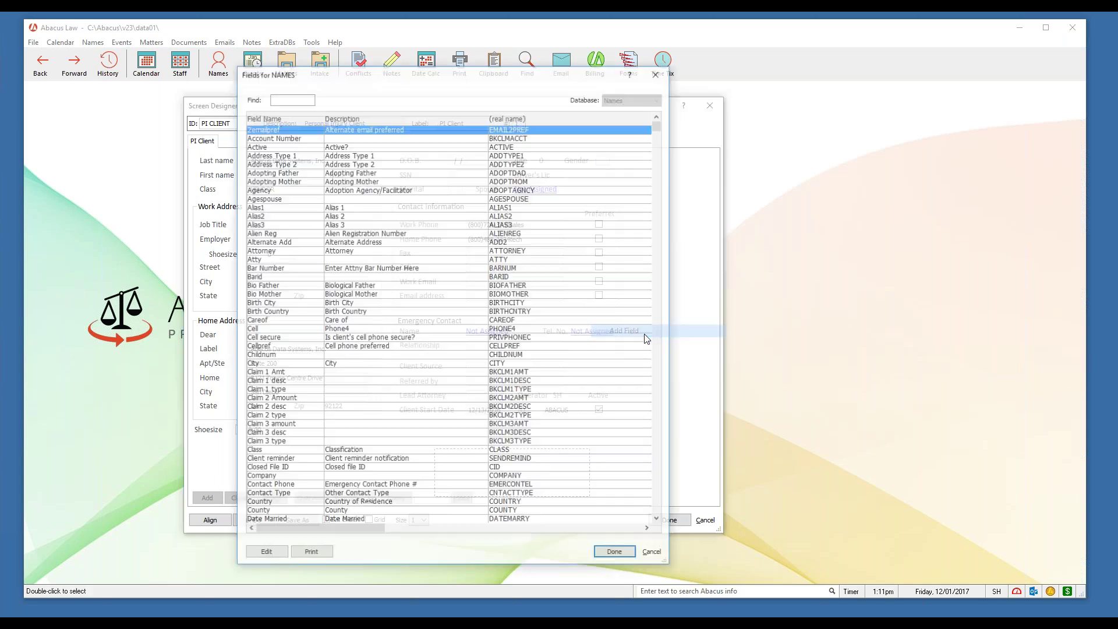
pyautogui.click(658, 75)
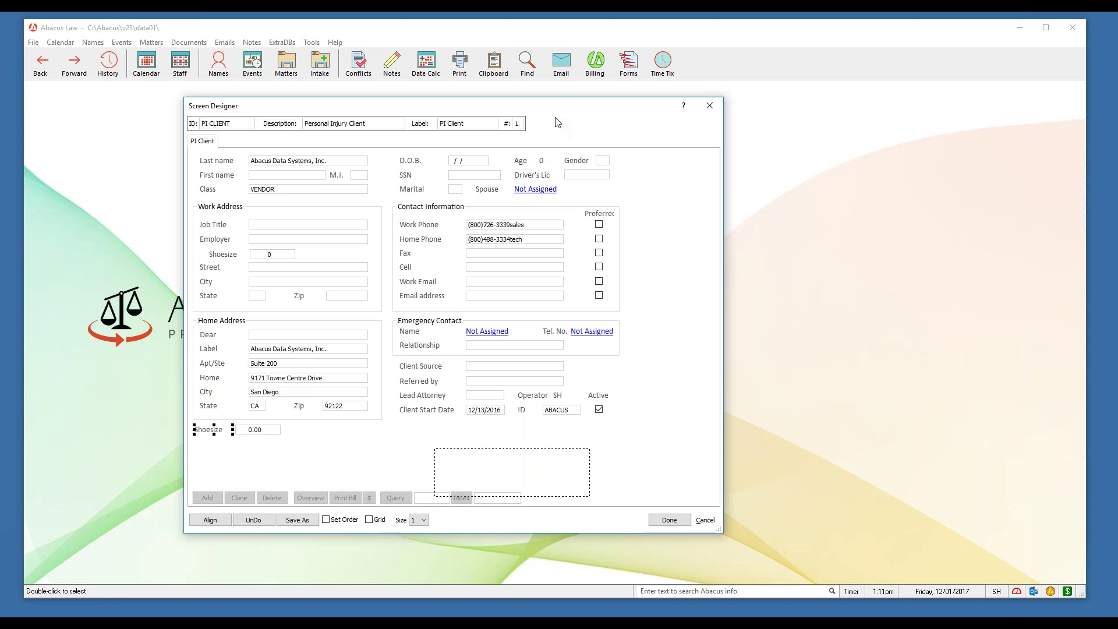
# Draw a selection box over the PI CLIENT layout and close Screen Designer with Done.
pyautogui.click(677, 475)
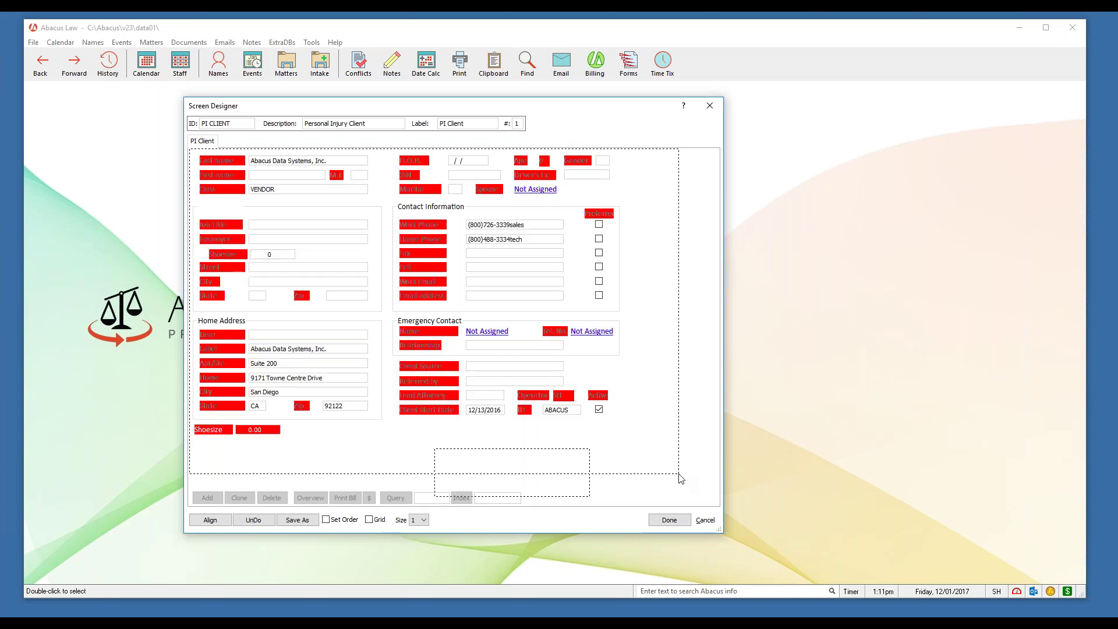
pyautogui.moveTo(681, 479); pyautogui.dragTo(689, 523)
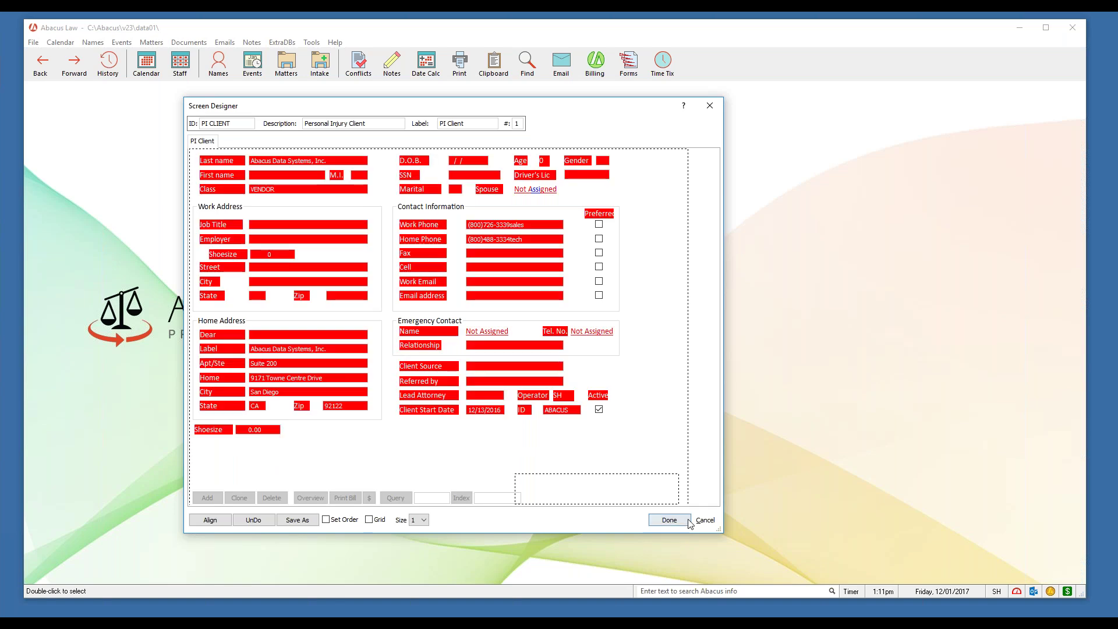
pyautogui.click(689, 520)
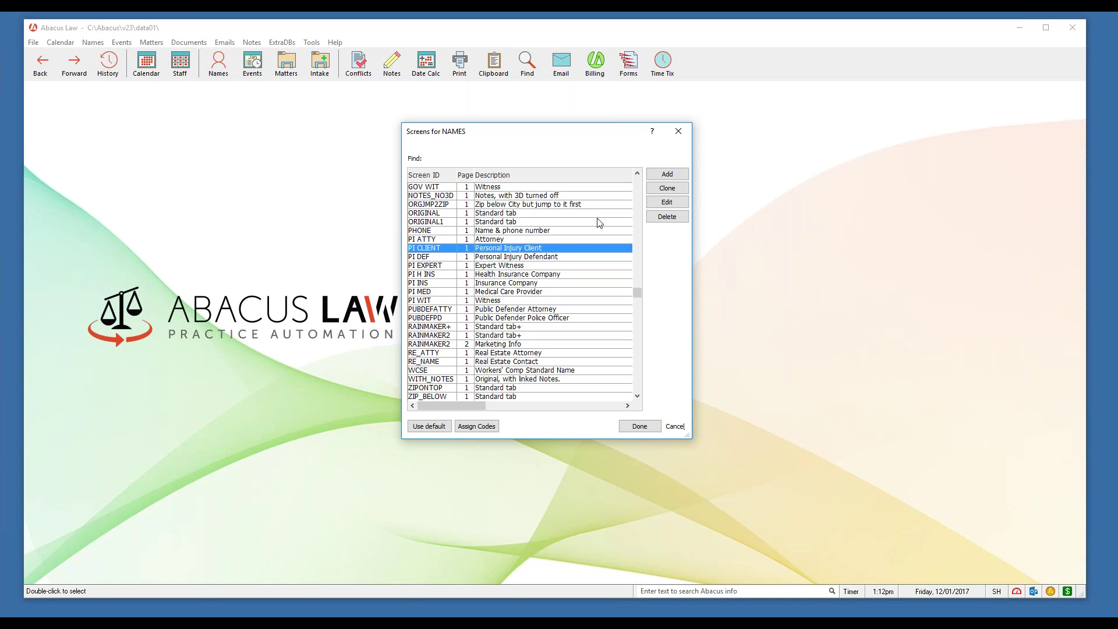
pyautogui.click(680, 189)
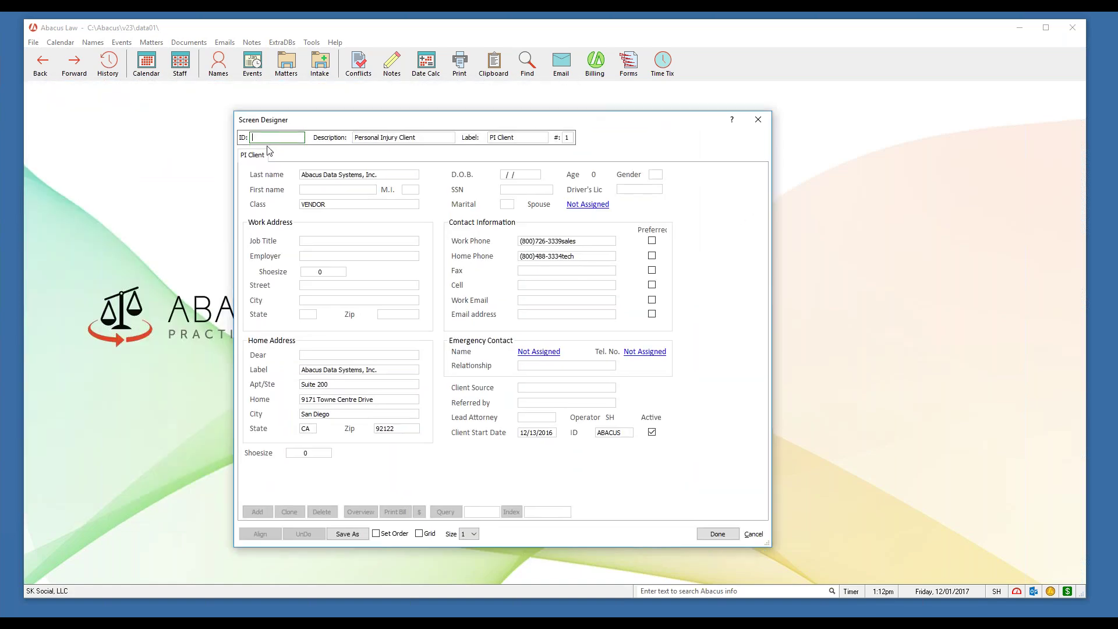
pyautogui.press('Tab')
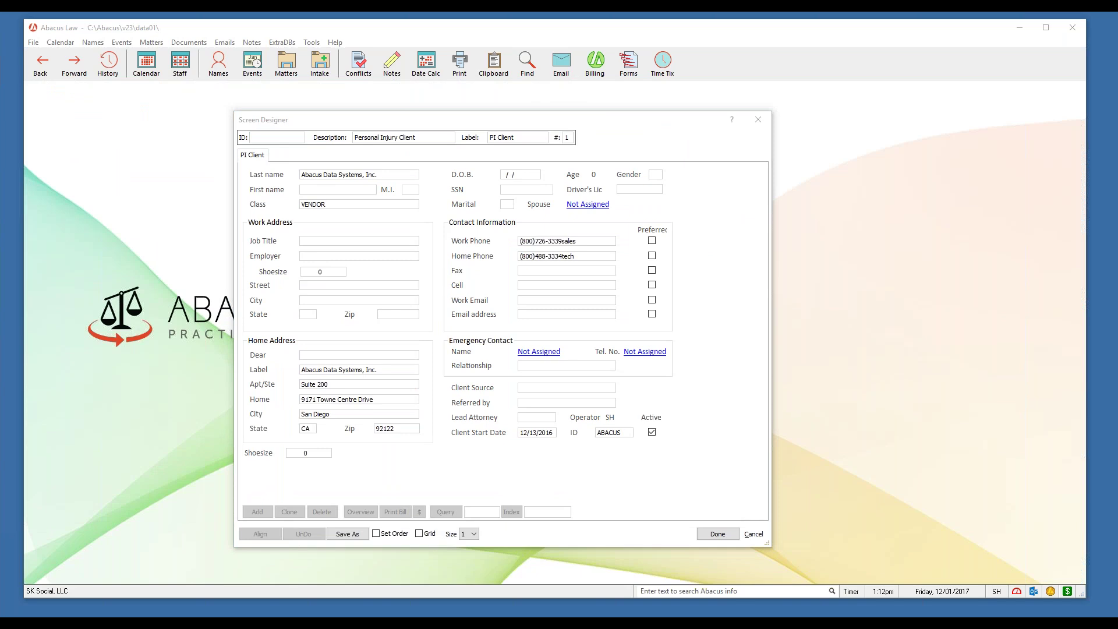
pyautogui.click(453, 325)
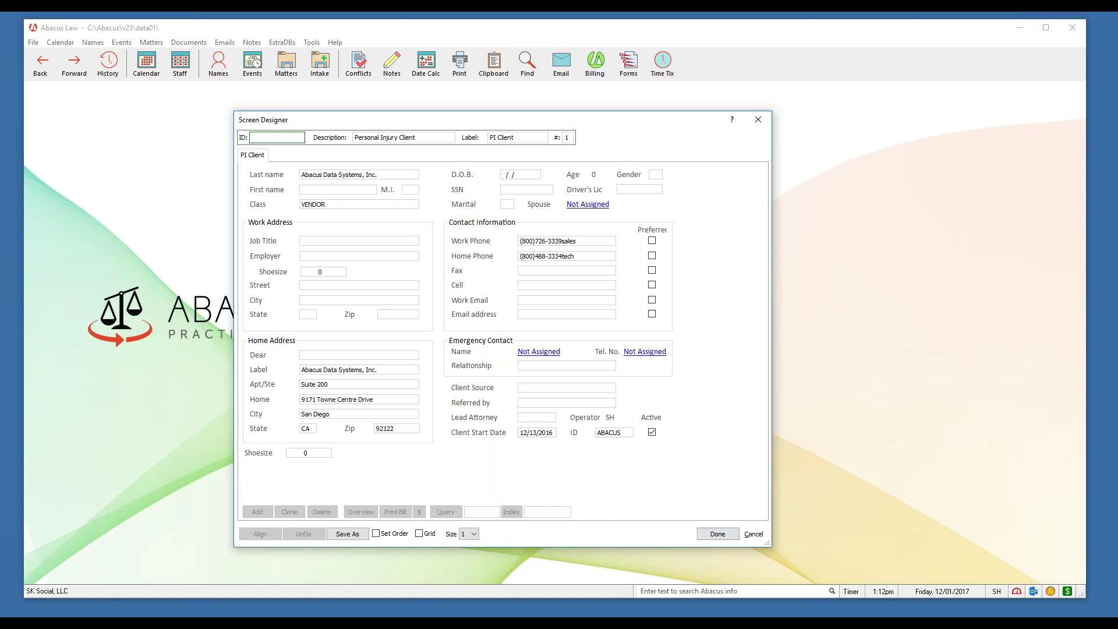
pyautogui.click(753, 534)
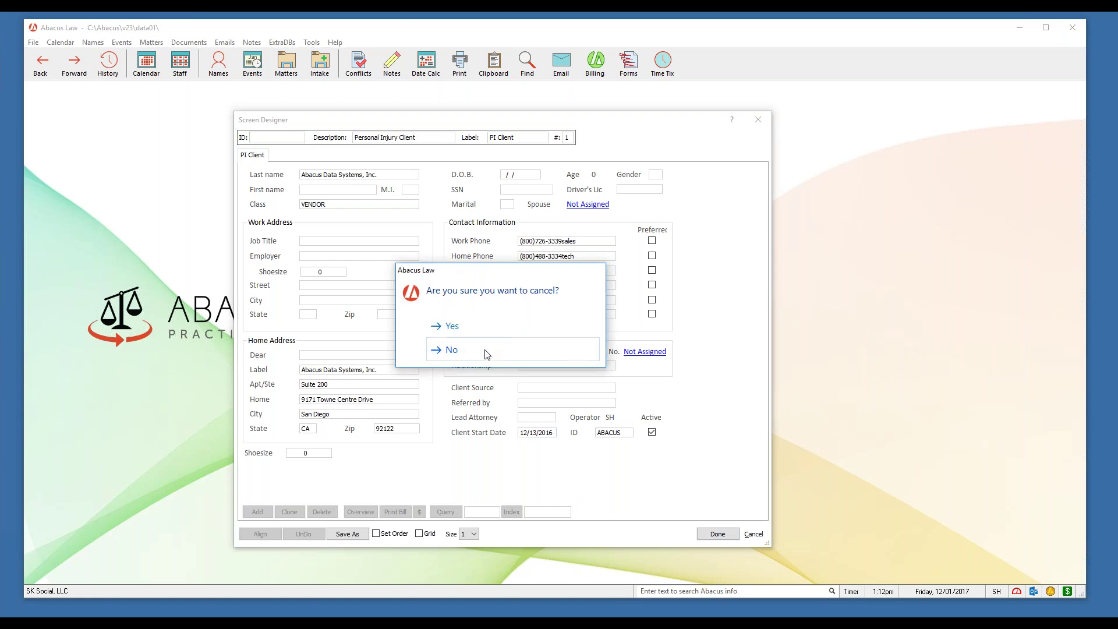
pyautogui.click(478, 333)
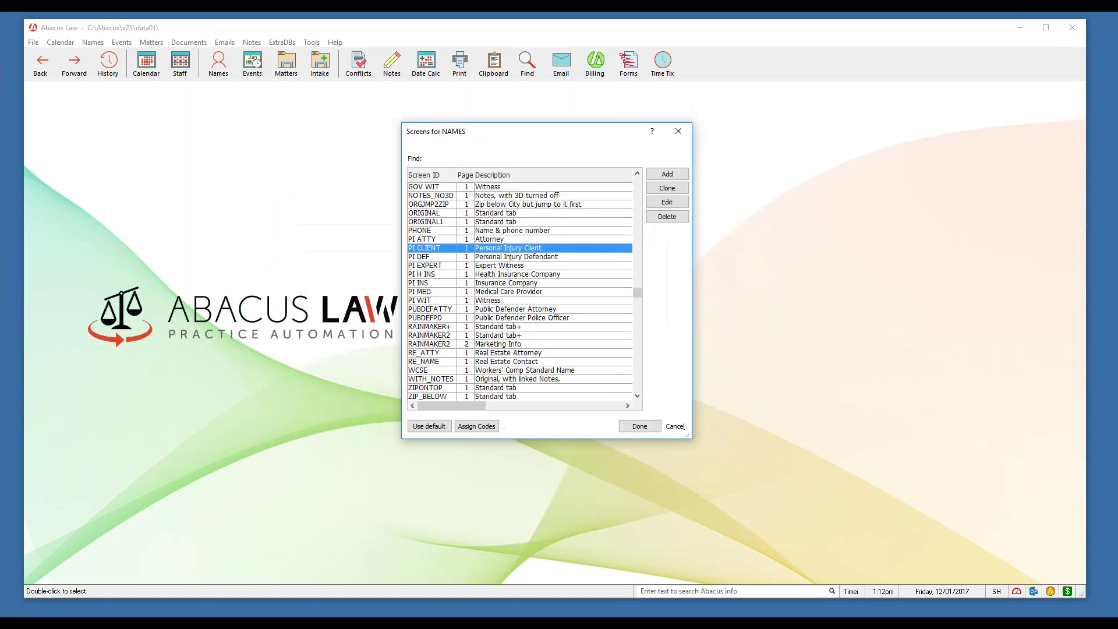
# Close the Screens for NAMES list, then bring up the intake forms list.
pyautogui.moveTo(605, 137); pyautogui.dragTo(611, 142)
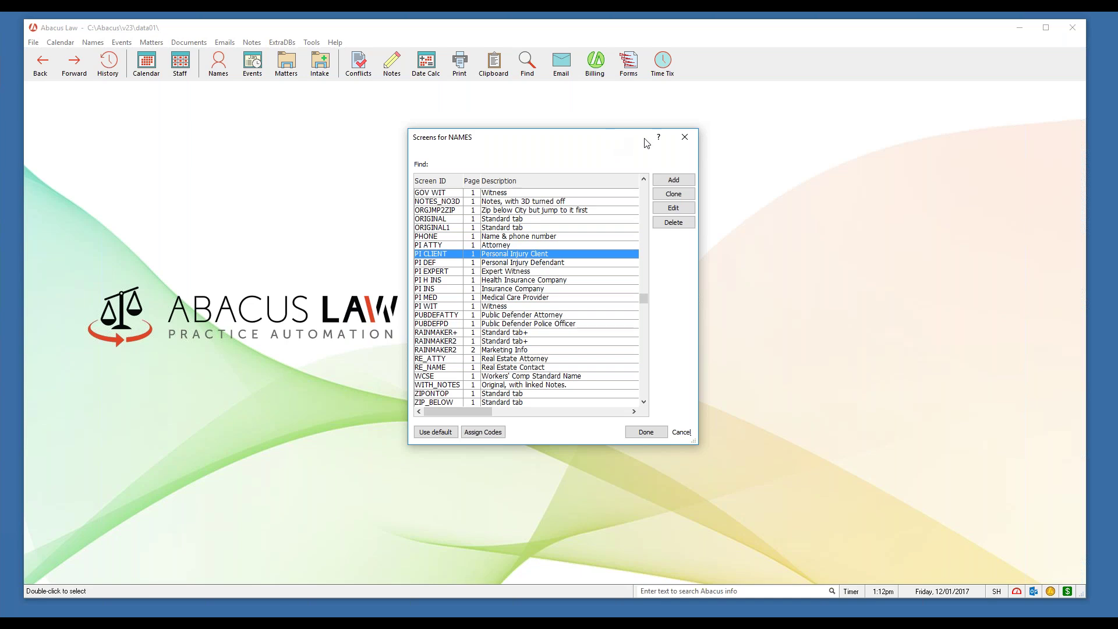
pyautogui.click(687, 140)
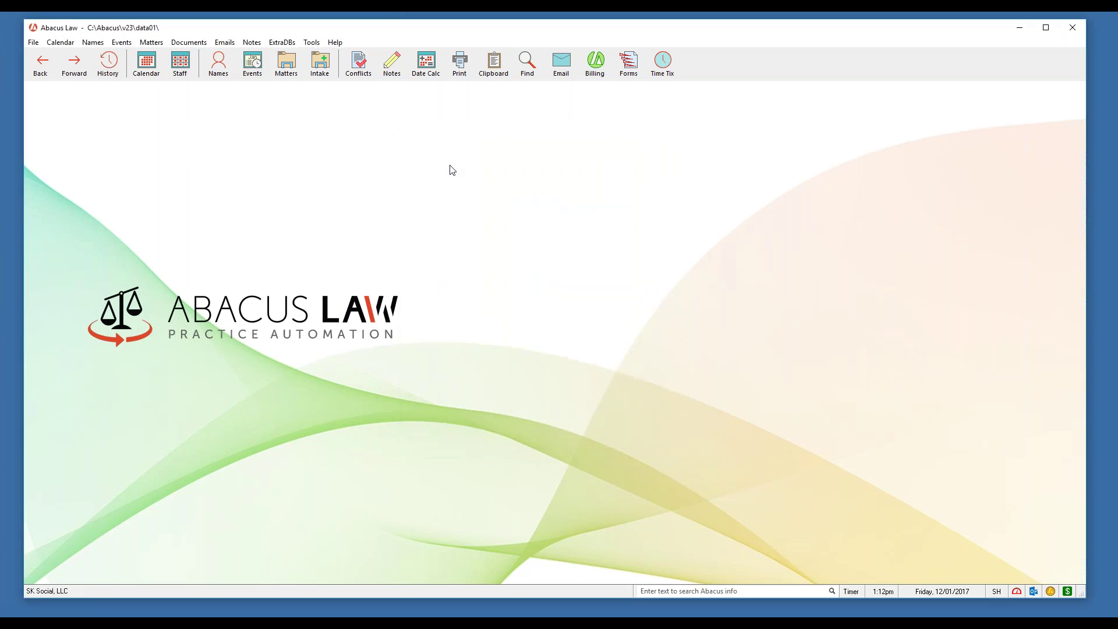
pyautogui.click(321, 69)
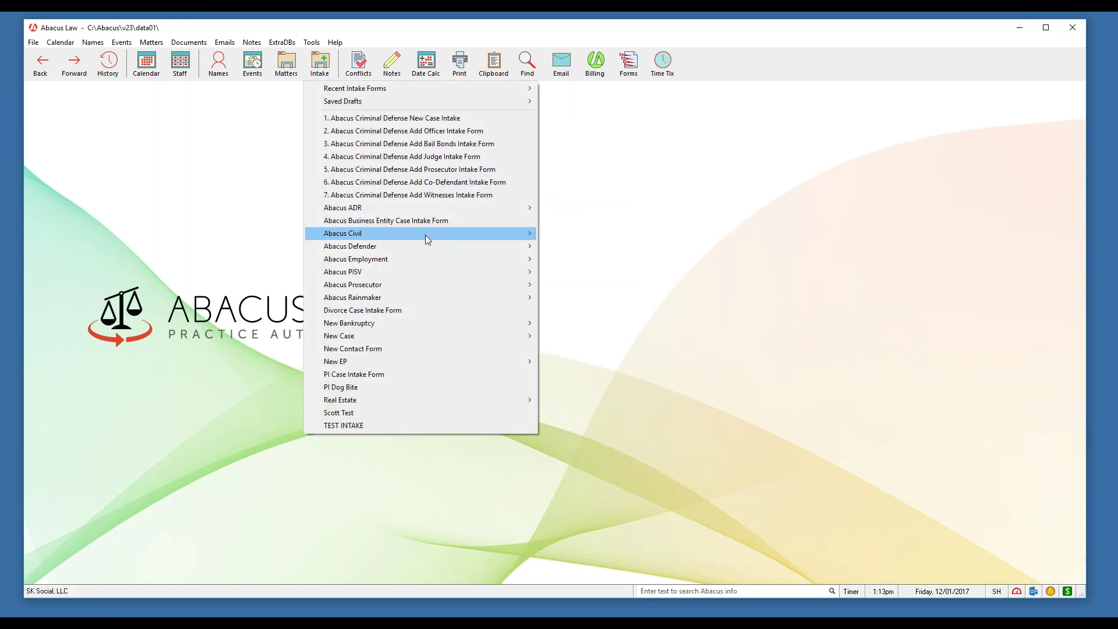
pyautogui.moveTo(425, 235)
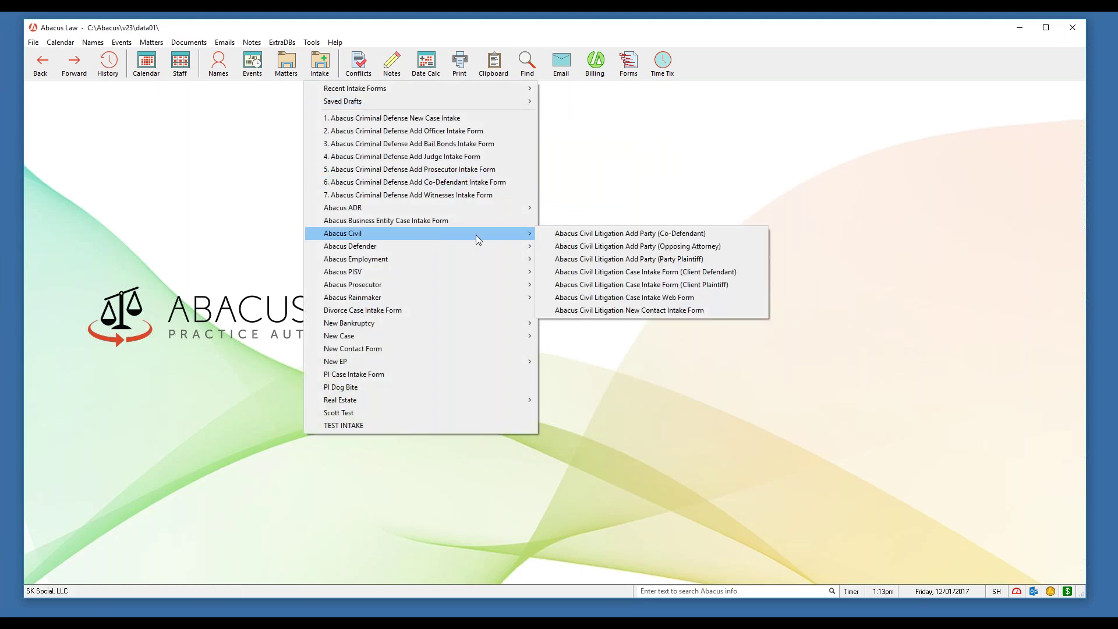
pyautogui.click(700, 312)
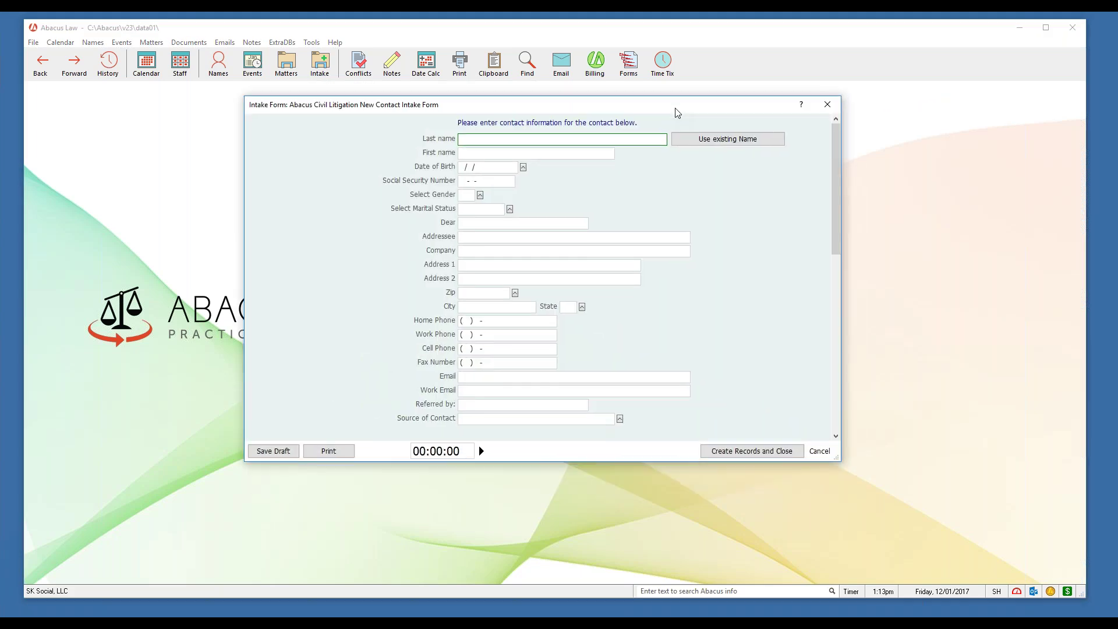
pyautogui.moveTo(639, 461); pyautogui.dragTo(639, 531)
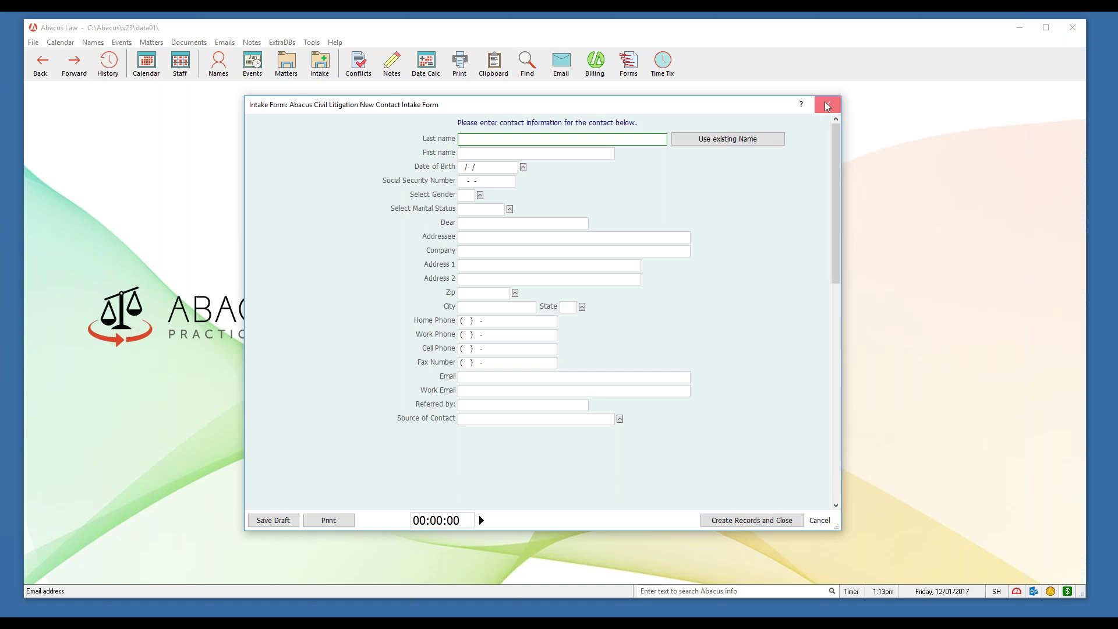
pyautogui.click(828, 106)
pyautogui.click(33, 43)
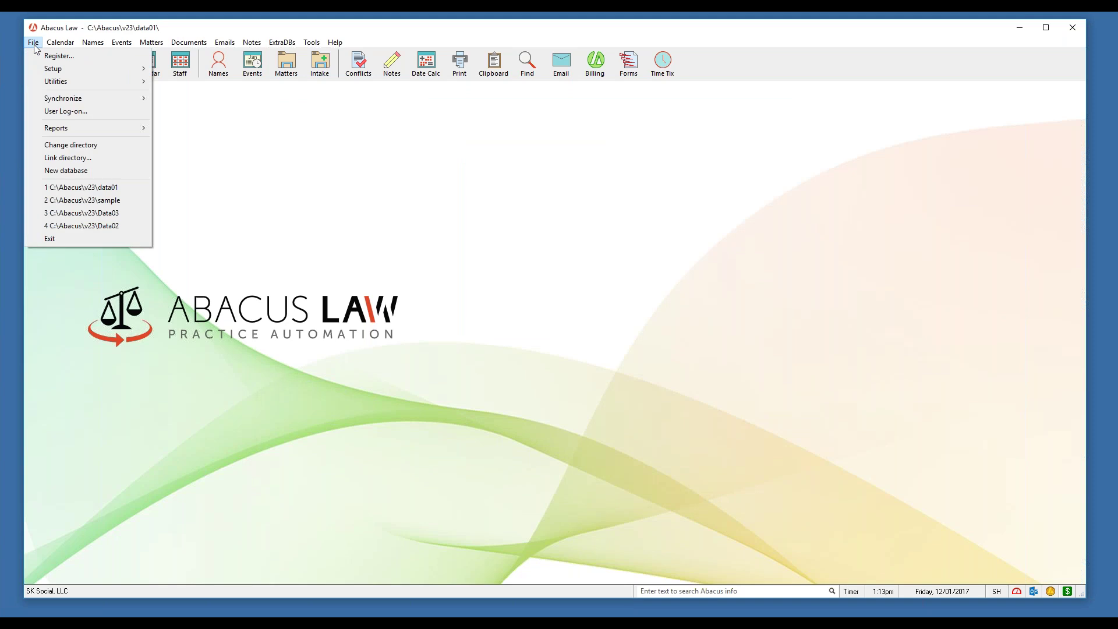
# Open File > Setup > Intake Form Manager and select the Abacus Civil Litigation New Contact Intake Form.
pyautogui.moveTo(59, 69)
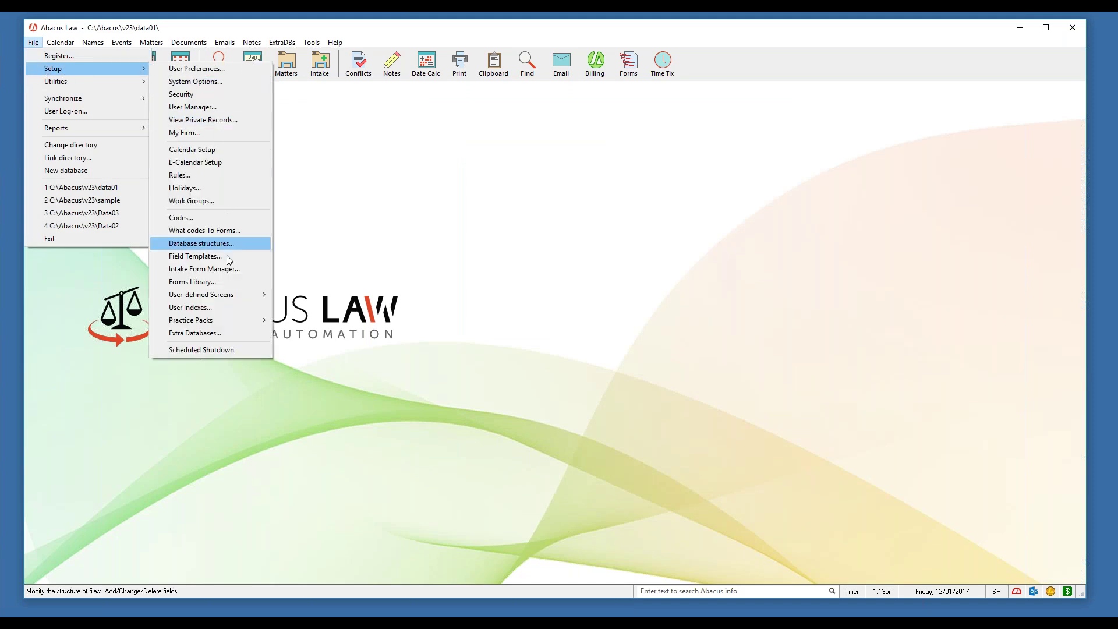
pyautogui.click(239, 271)
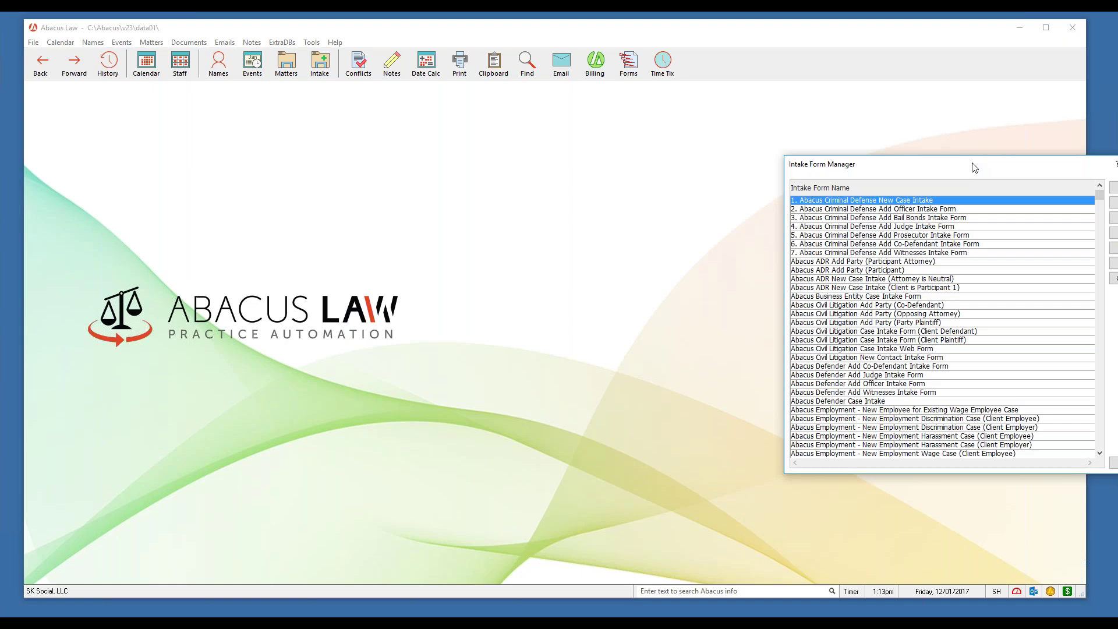
pyautogui.moveTo(974, 167); pyautogui.dragTo(627, 172)
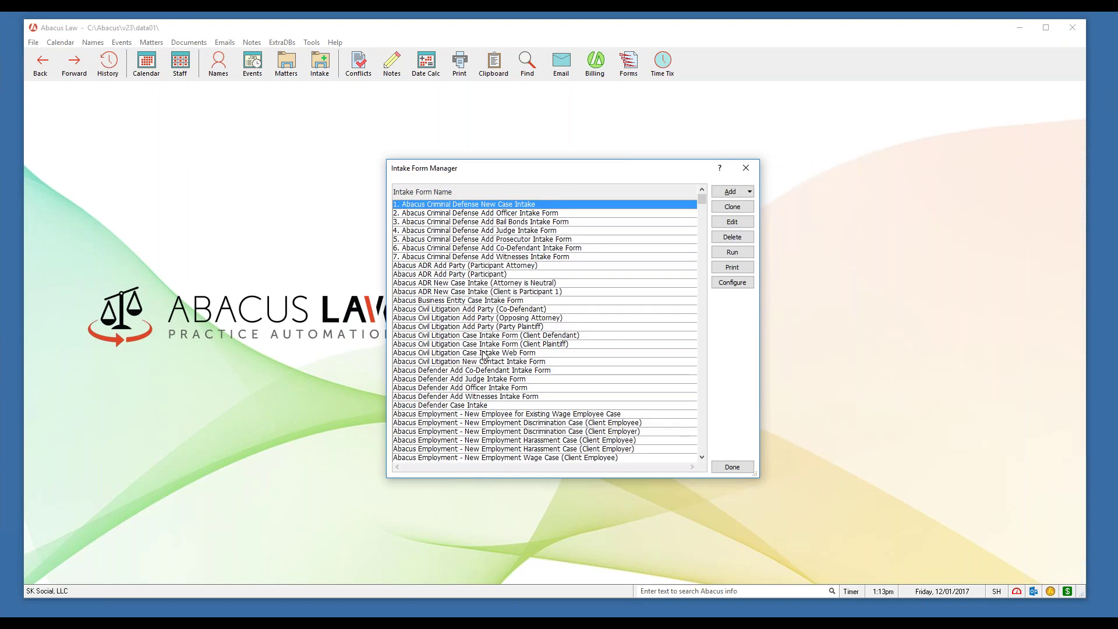
pyautogui.click(518, 362)
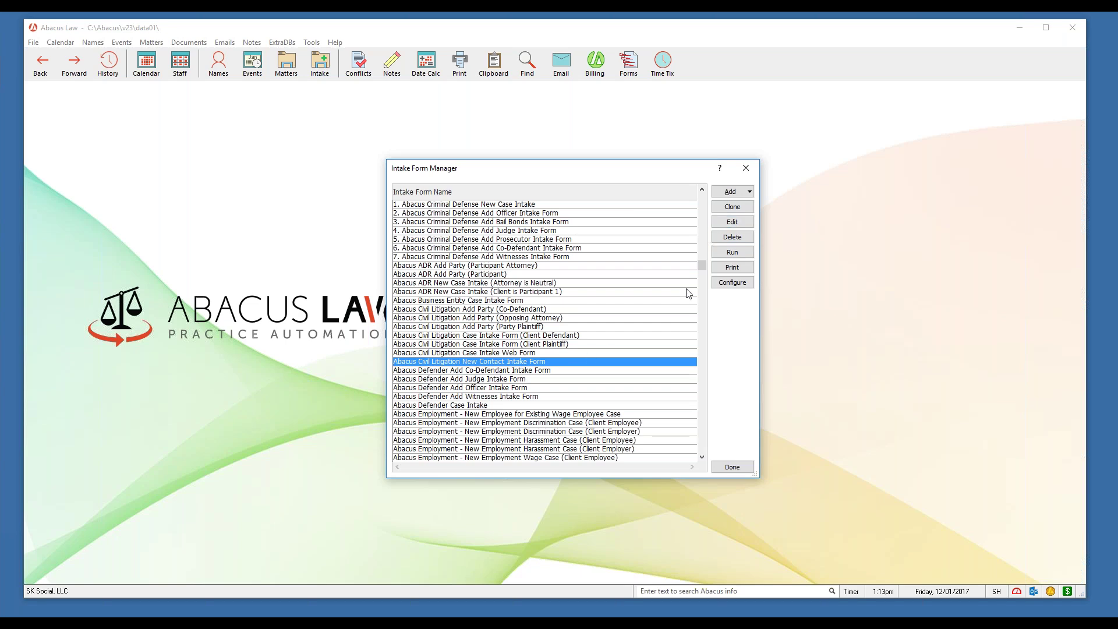
# Edit the Civil Litigation New Contact form and view its Records, showing the Names record as PP1.
pyautogui.click(732, 222)
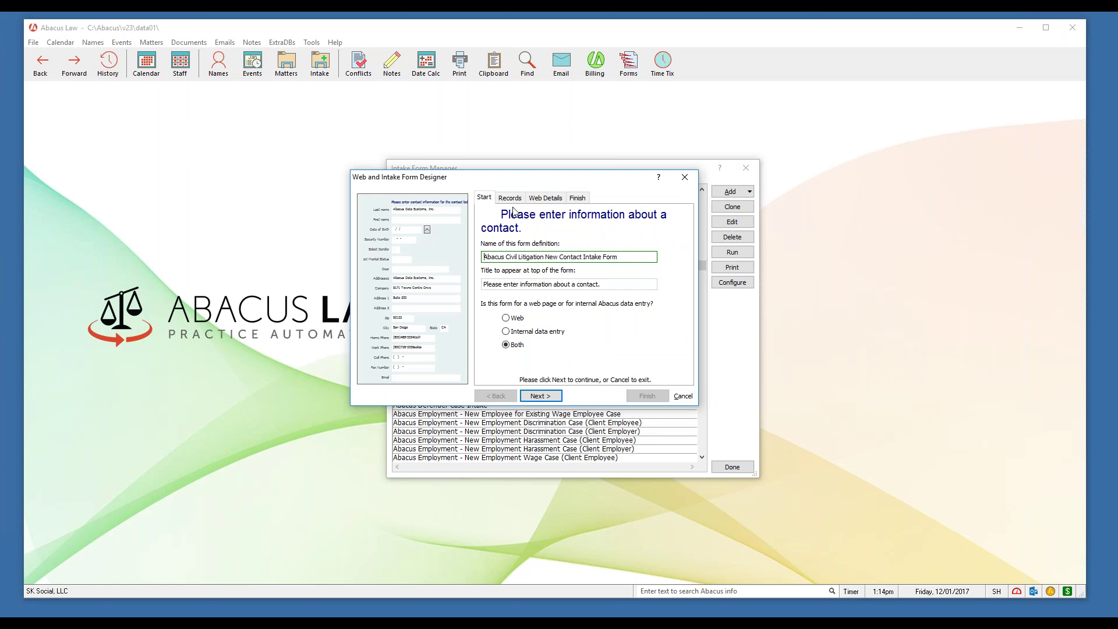
pyautogui.click(513, 198)
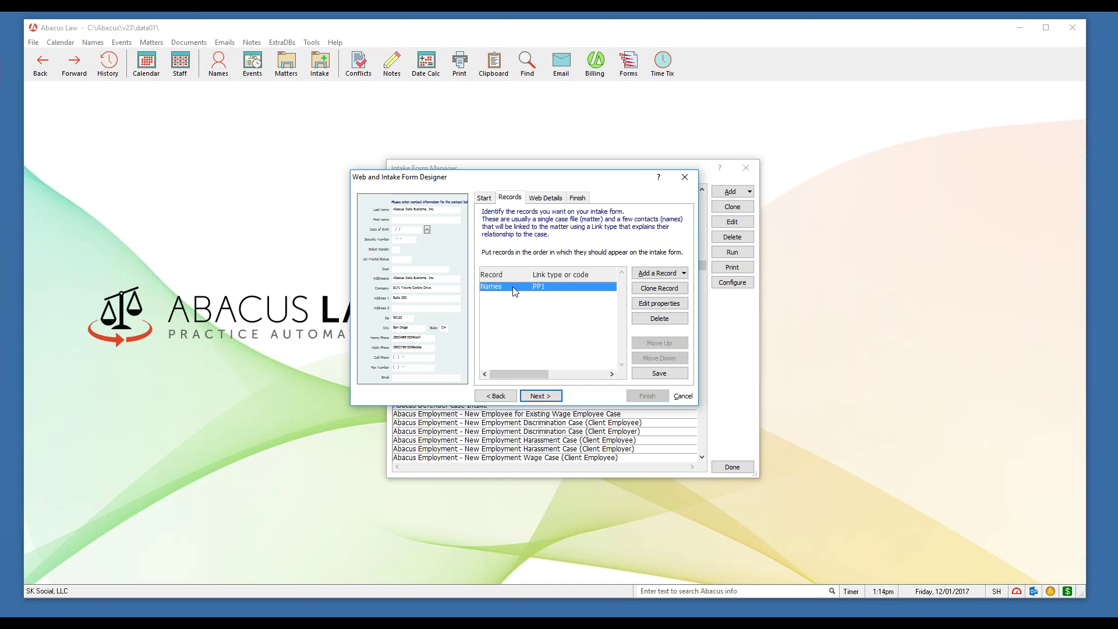
# Open the Names record properties and choose Add Field > Field to list Fields for NAMES.
pyautogui.click(679, 309)
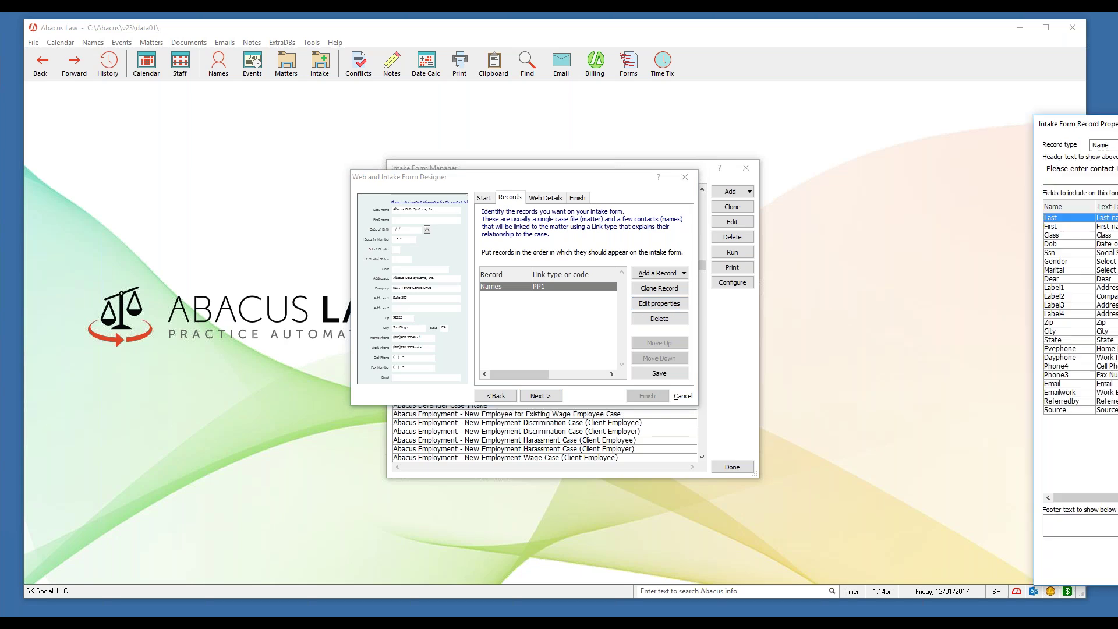
pyautogui.moveTo(1116, 124); pyautogui.dragTo(527, 92)
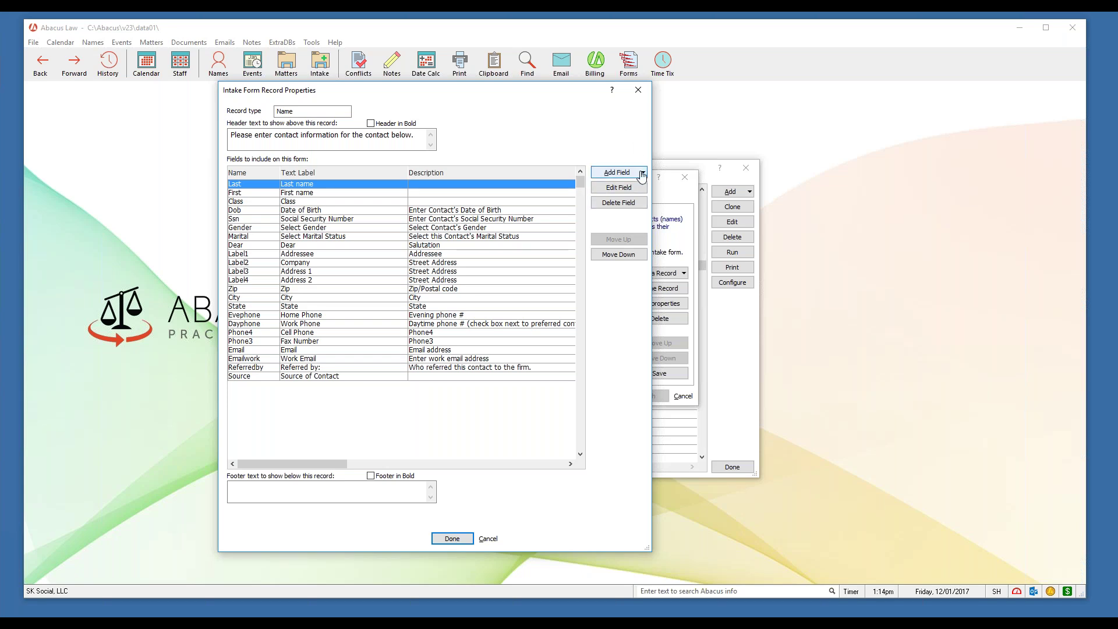
pyautogui.click(617, 172)
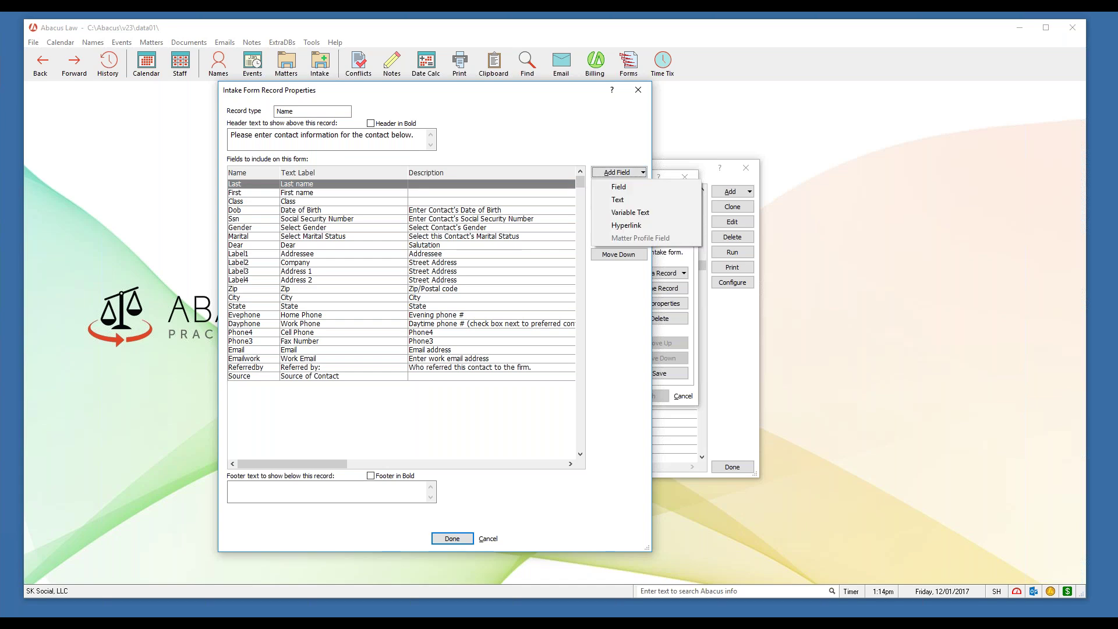
pyautogui.click(636, 185)
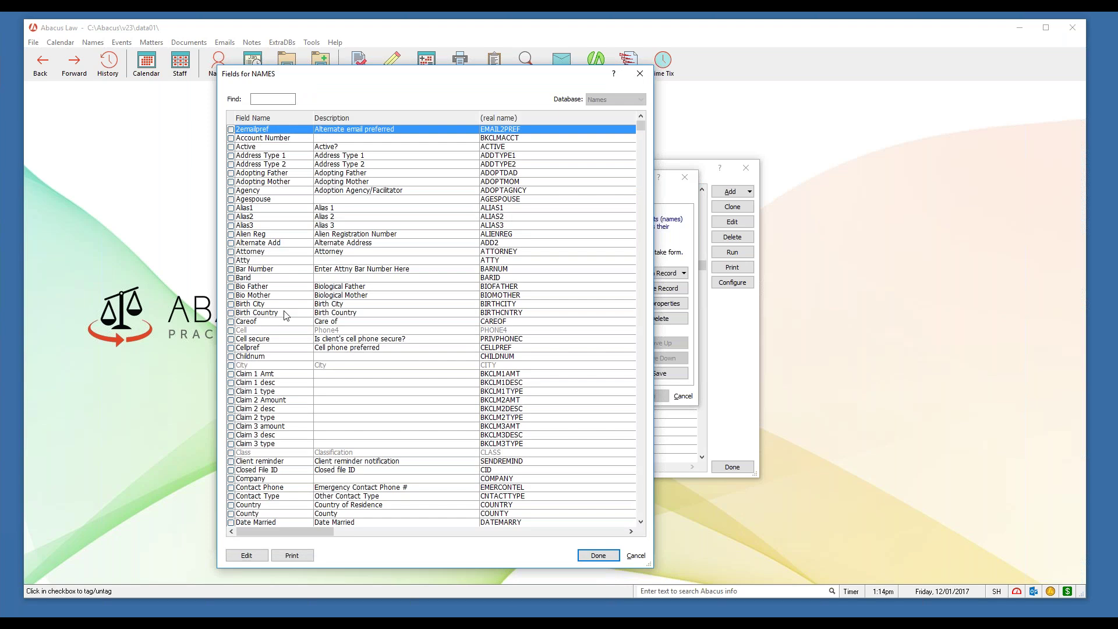
# Tick Shoesize and accept its properties, labelled Shoesize with message line 'Enter clients shoe size'.
pyautogui.click(282, 103)
pyautogui.write('S')
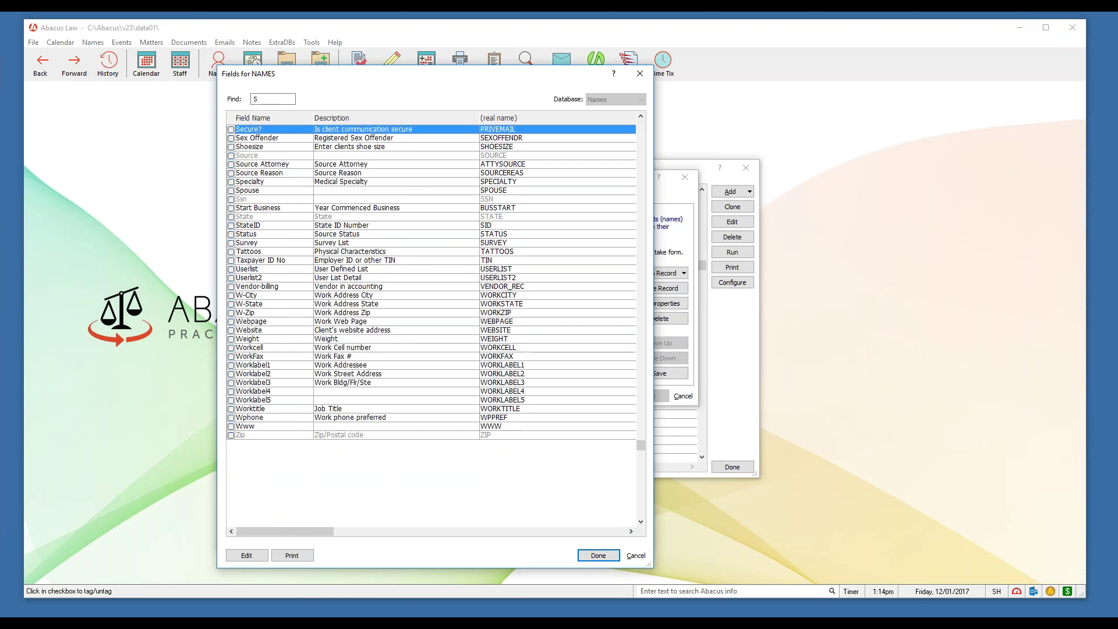
pyautogui.click(231, 147)
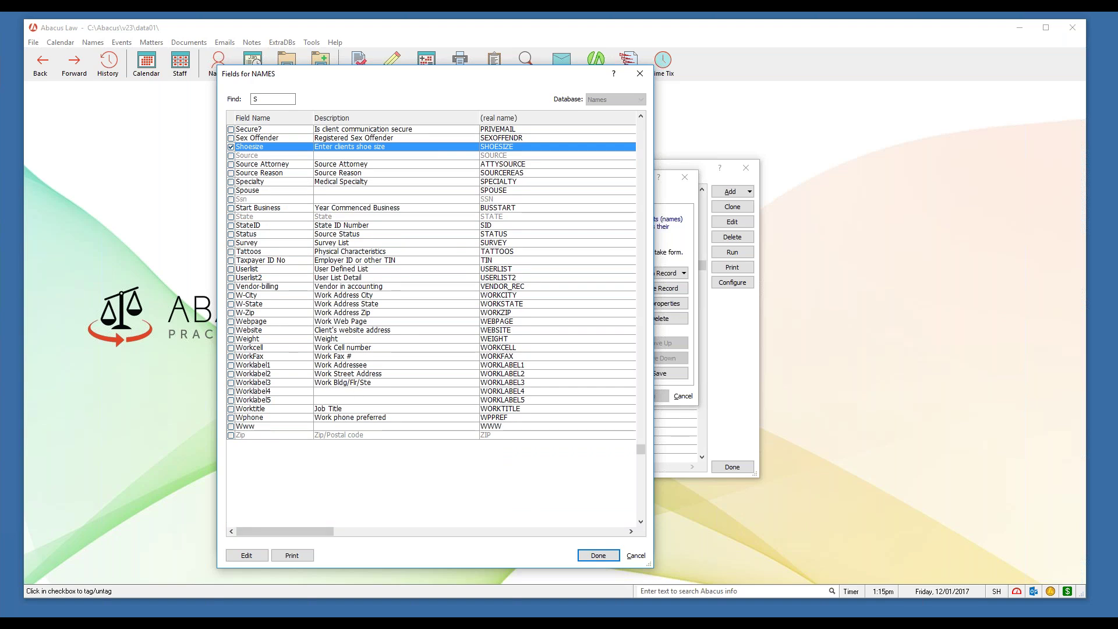
pyautogui.click(609, 557)
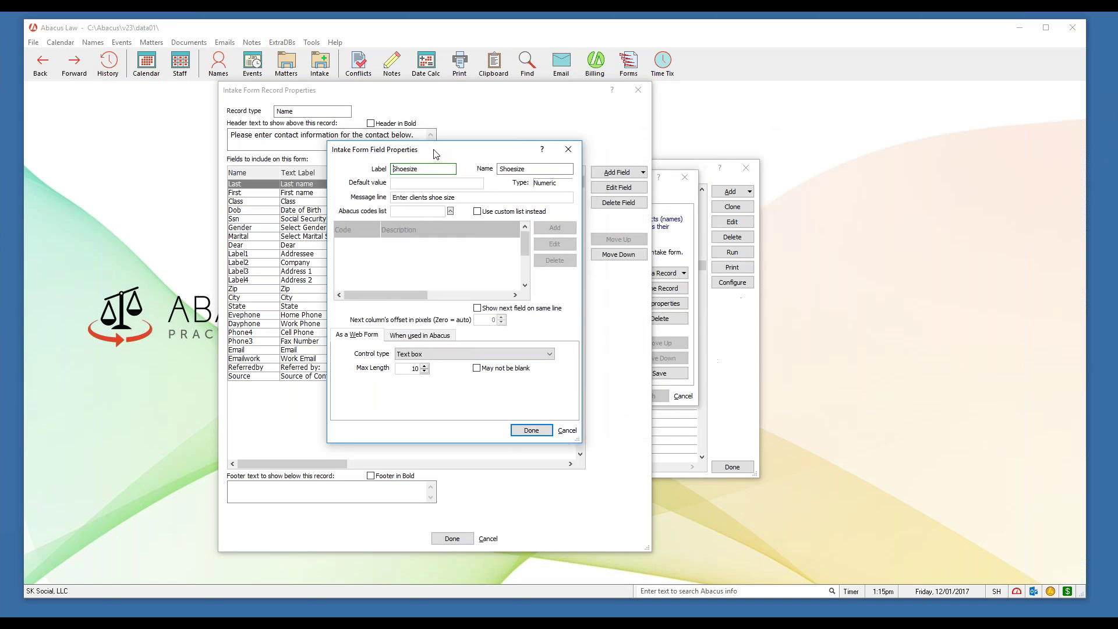
pyautogui.click(416, 182)
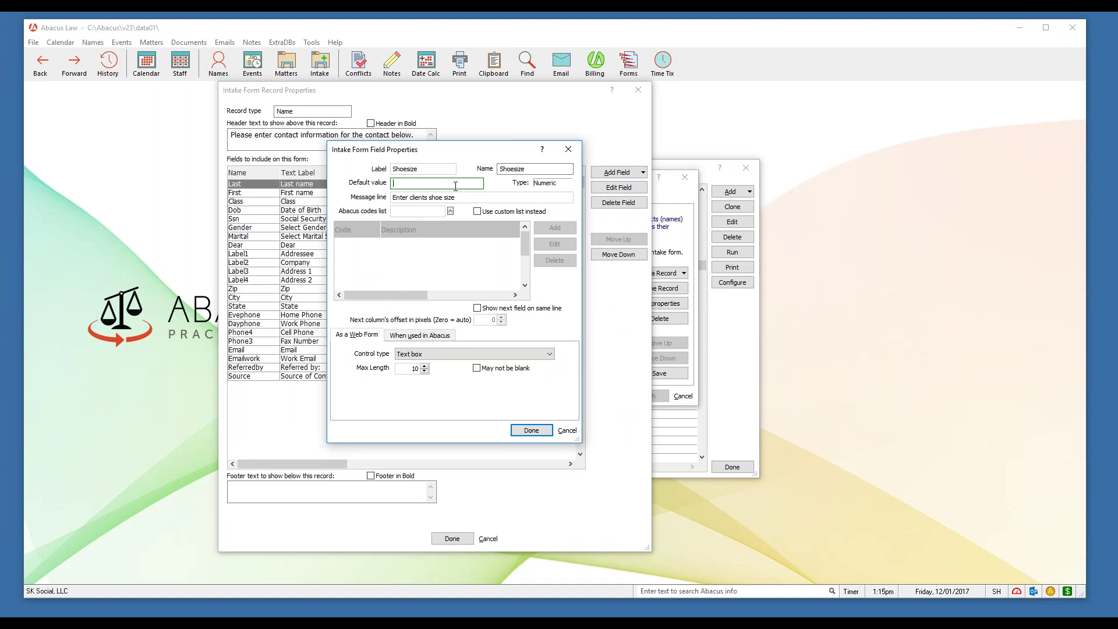
pyautogui.moveTo(467, 197); pyautogui.dragTo(378, 201)
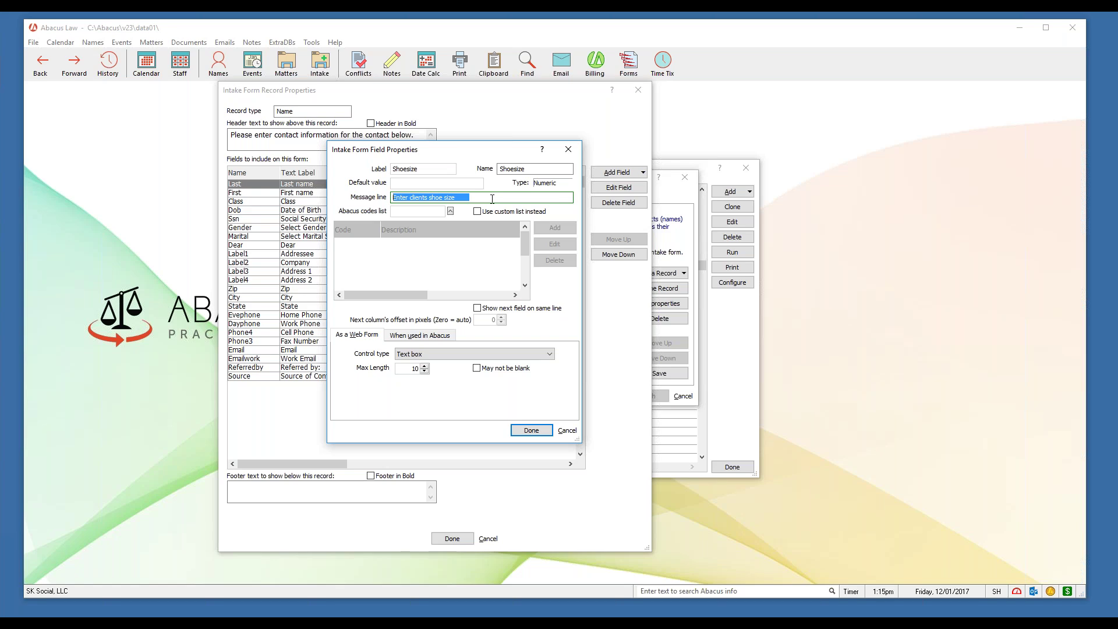
pyautogui.click(532, 431)
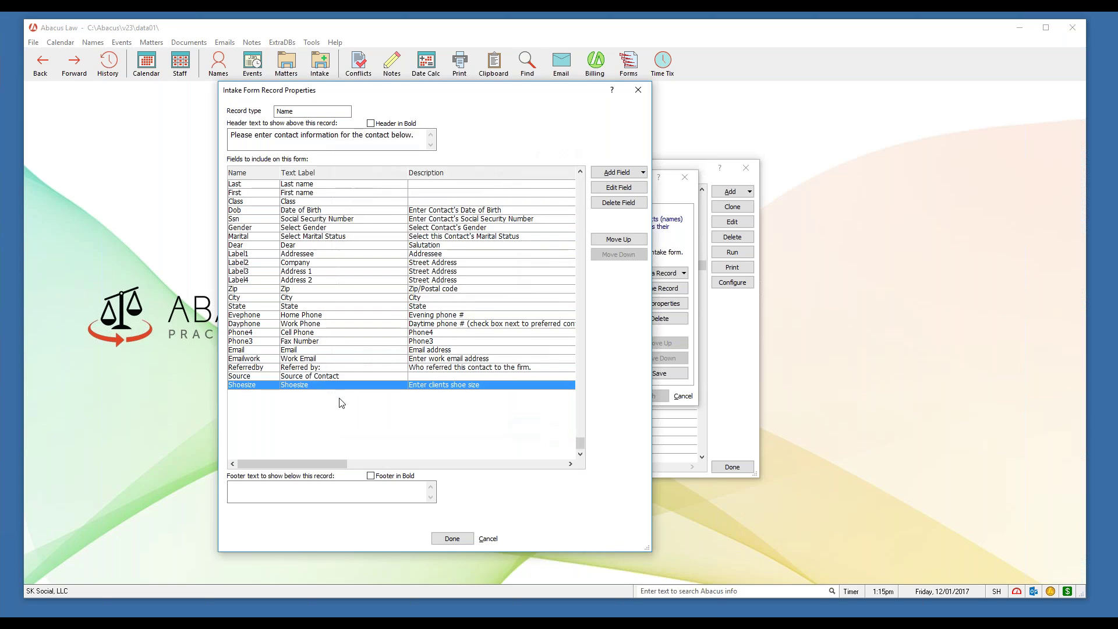
# Finish the Names record, advance to the Finish tab, and preview the intake form.
pyautogui.click(463, 540)
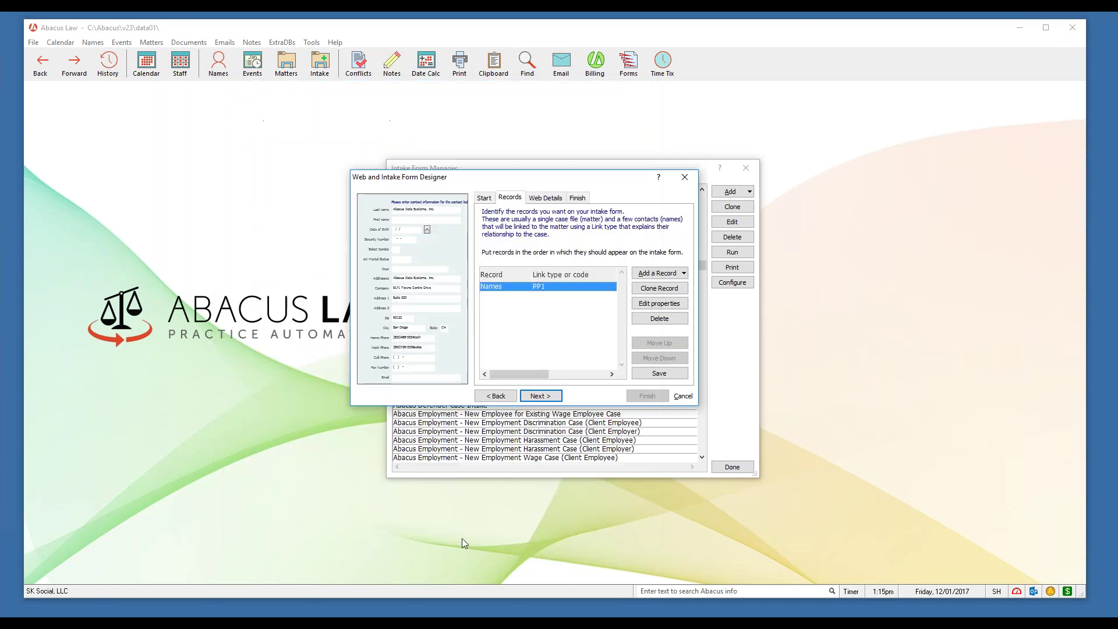
pyautogui.click(541, 396)
pyautogui.click(542, 396)
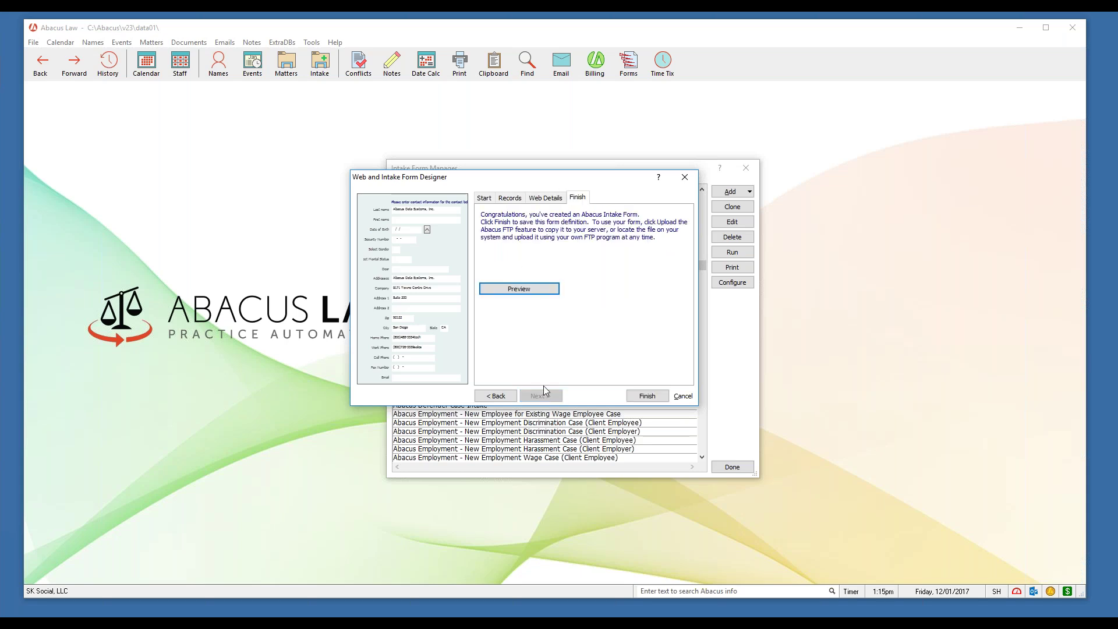
pyautogui.click(541, 294)
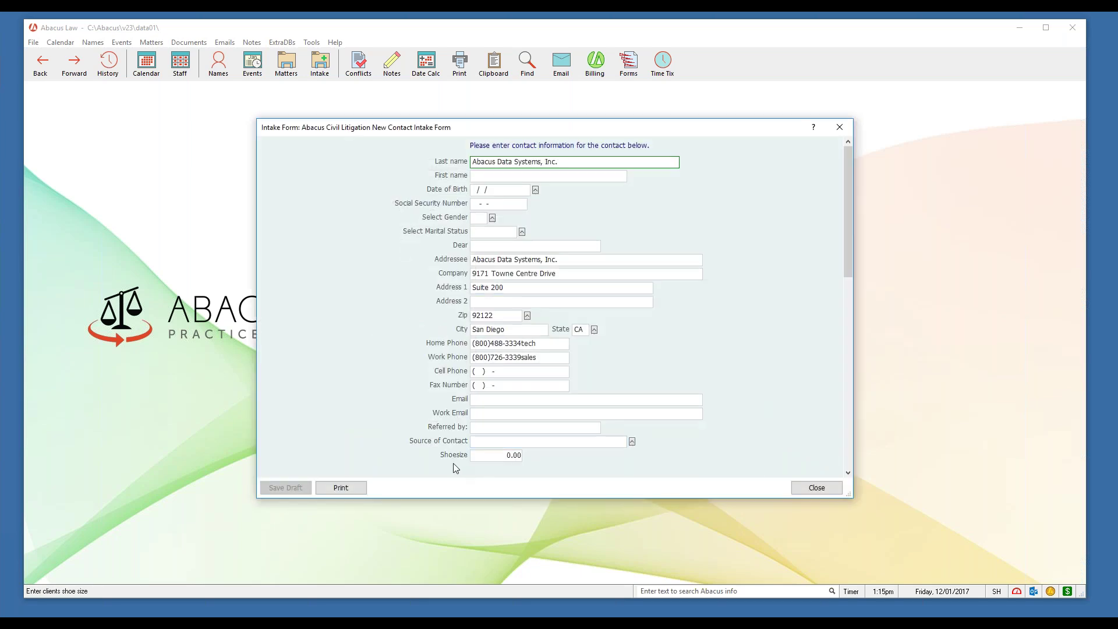
# Check the new Shoesize entry showing 0.00 at the end of the previewed form.
pyautogui.click(479, 461)
pyautogui.click(472, 460)
pyautogui.moveTo(776, 132); pyautogui.dragTo(788, 132)
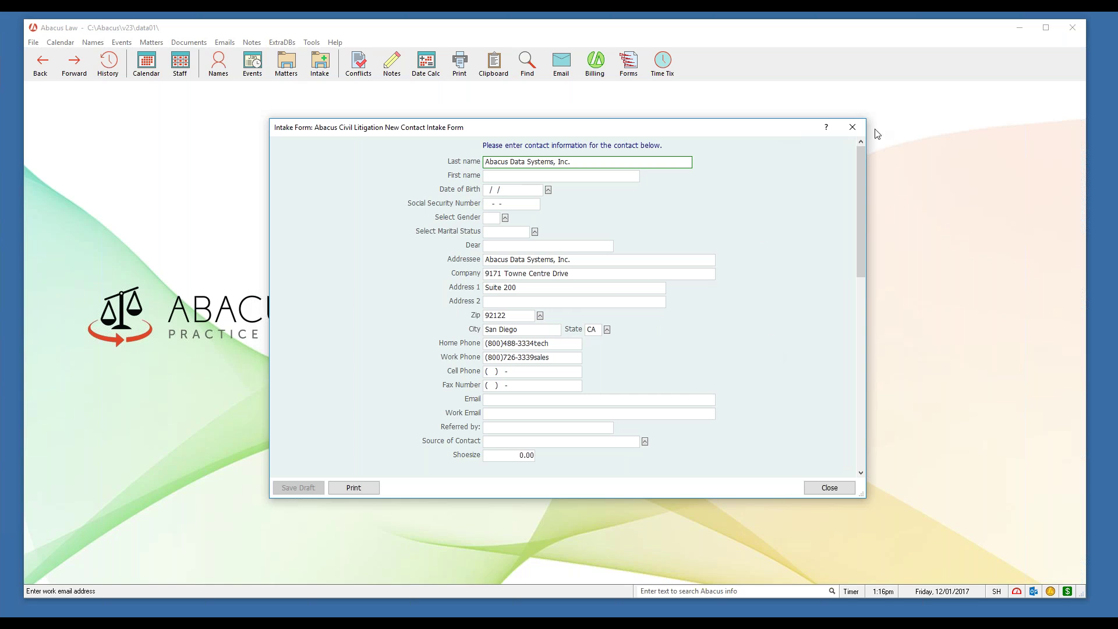
# Close the preview and designer, save the intake form changes, and close the Intake Form Manager.
pyautogui.click(855, 132)
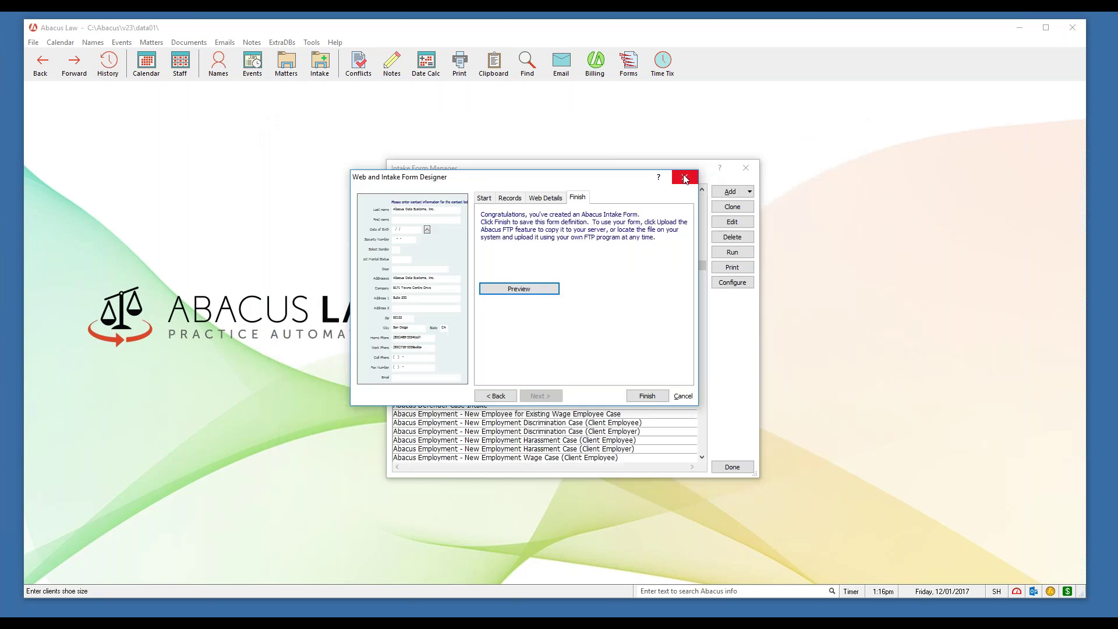
pyautogui.click(684, 176)
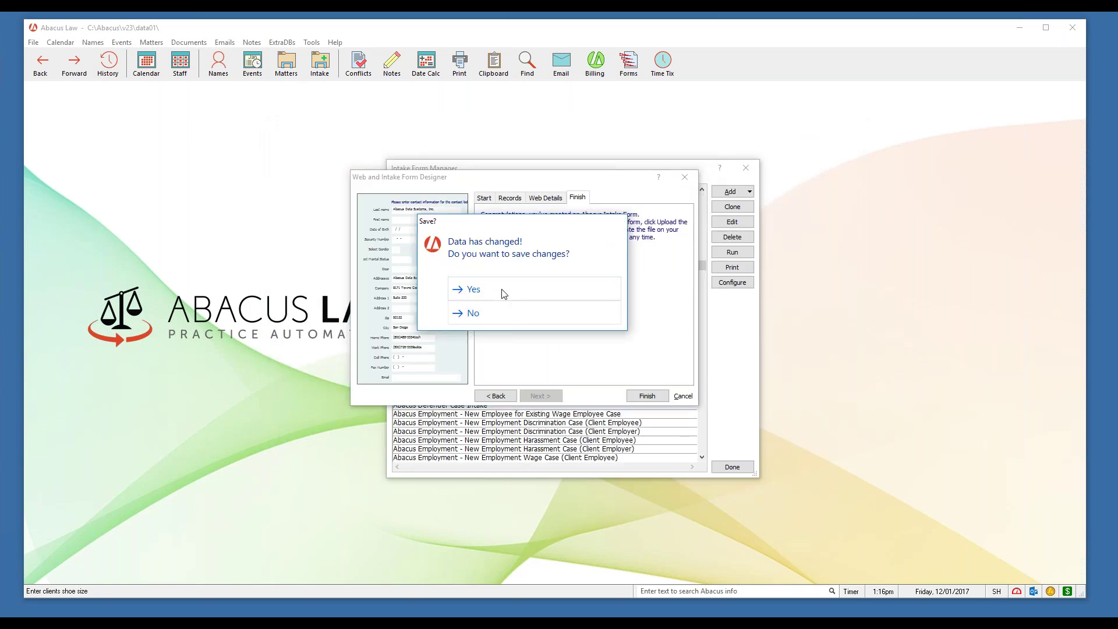
pyautogui.click(502, 312)
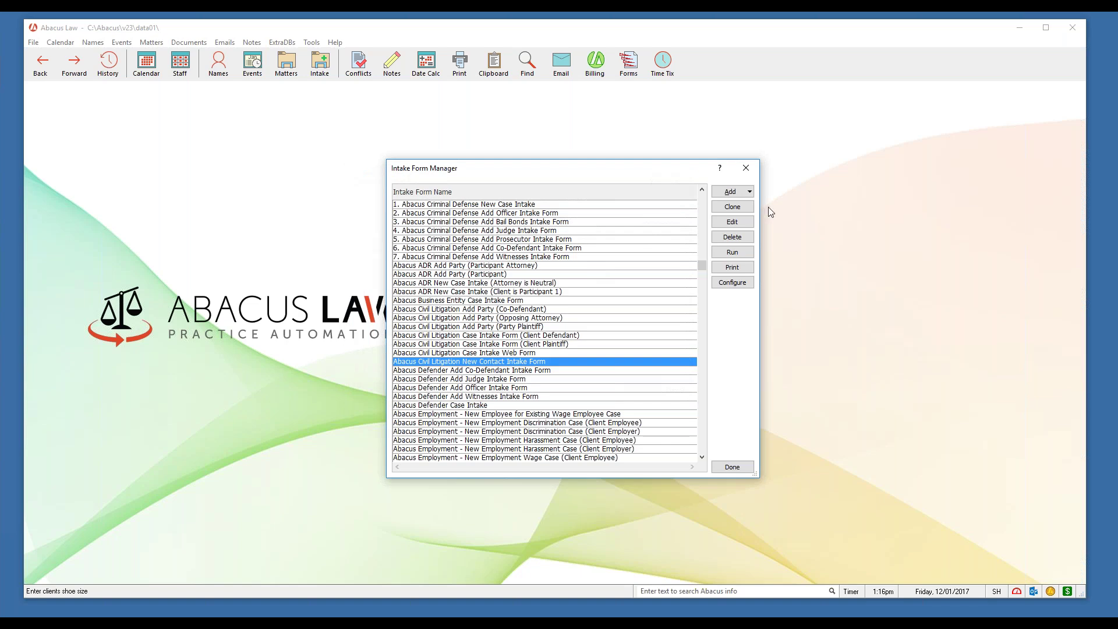
pyautogui.click(746, 167)
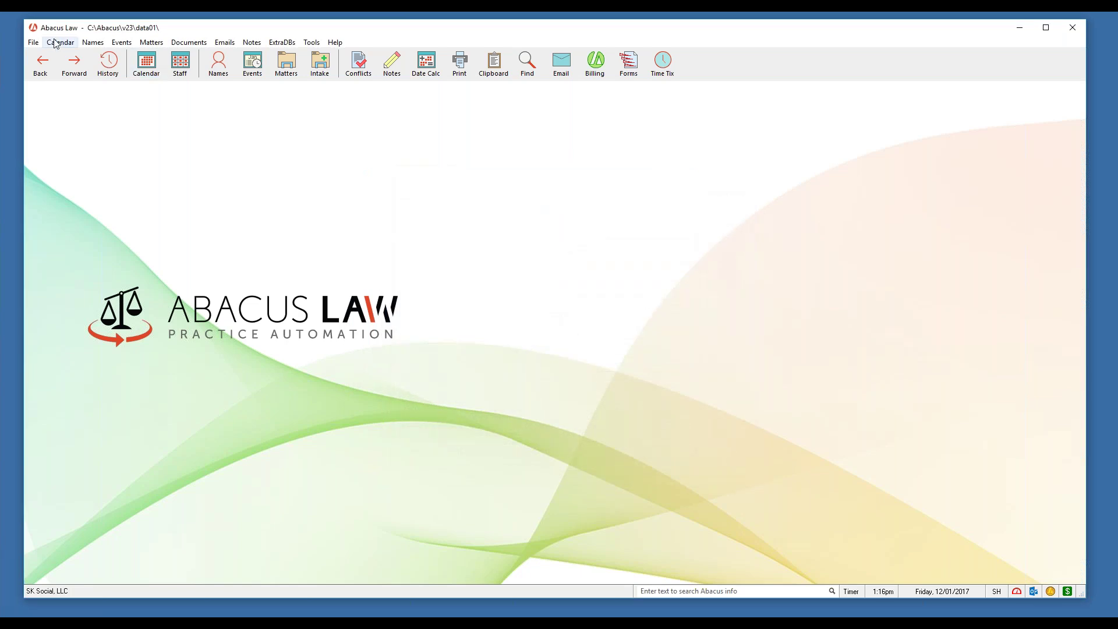
pyautogui.click(33, 43)
# Reopen the Intake Form Manager from the File > Setup submenu.
pyautogui.moveTo(55, 70)
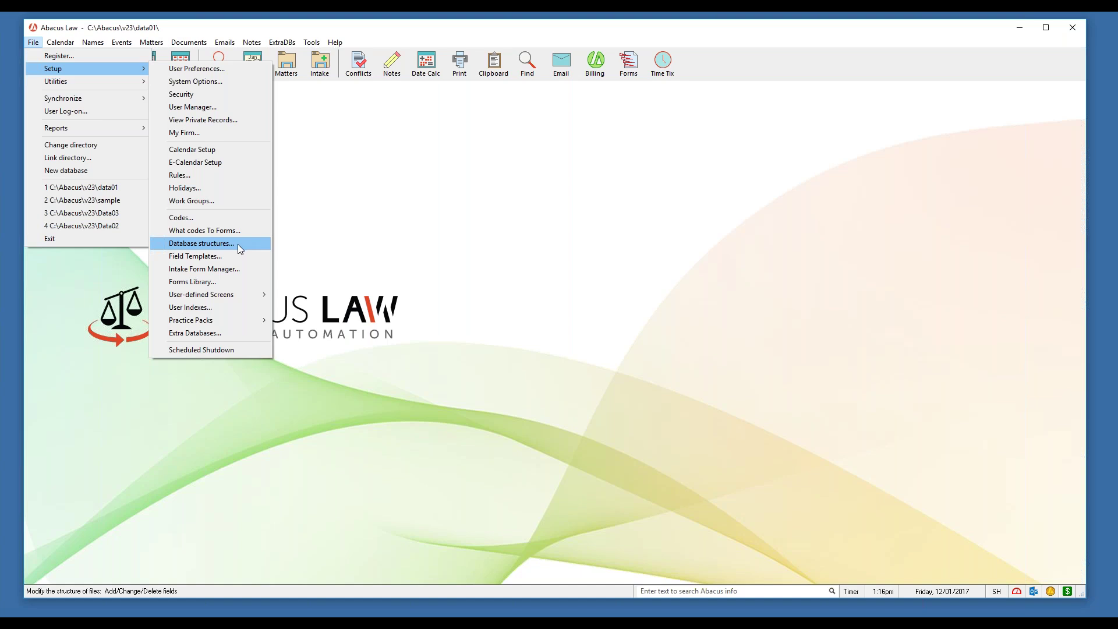
pyautogui.moveTo(246, 292)
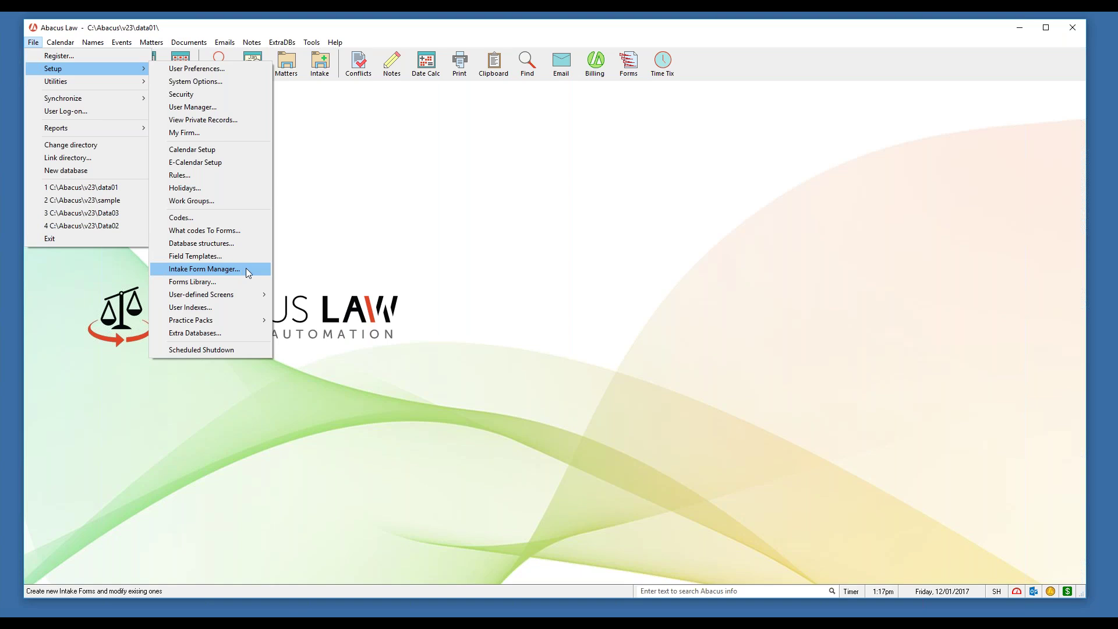
pyautogui.click(246, 269)
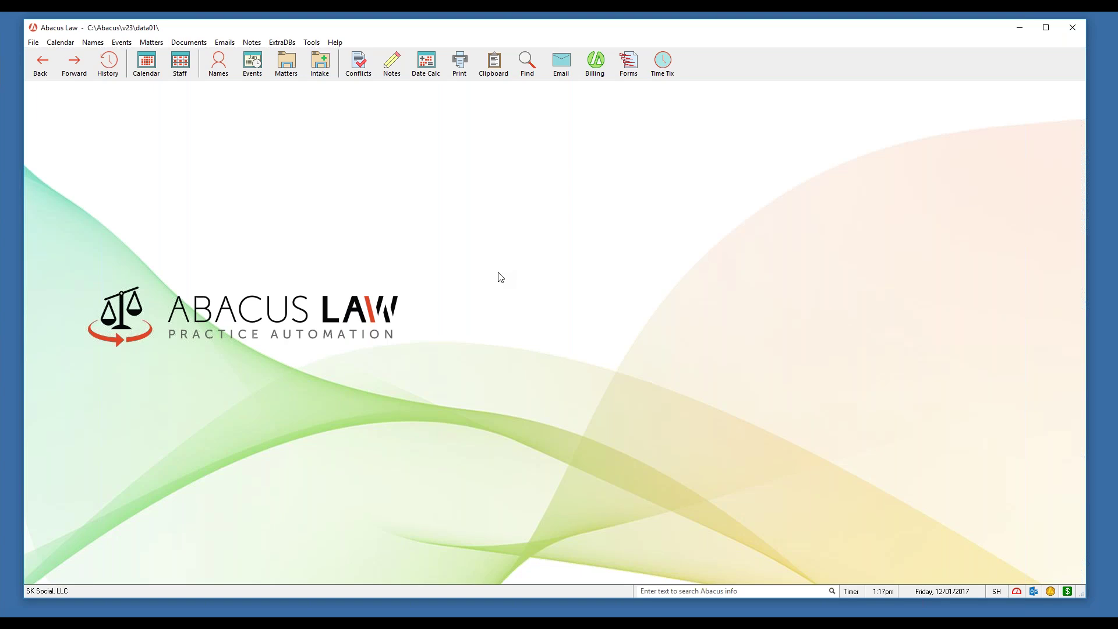